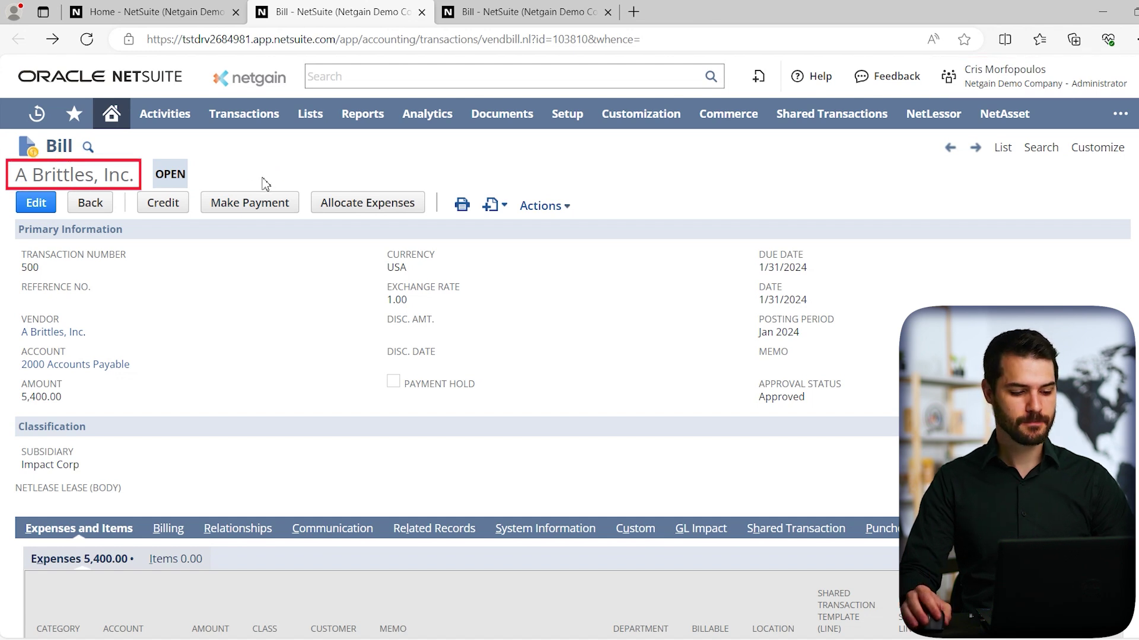
# Open the Shared Transaction Template list in a new browser tab, and view its 50/50 Split template in another tab.
pyautogui.scroll(-2, 272, 172)
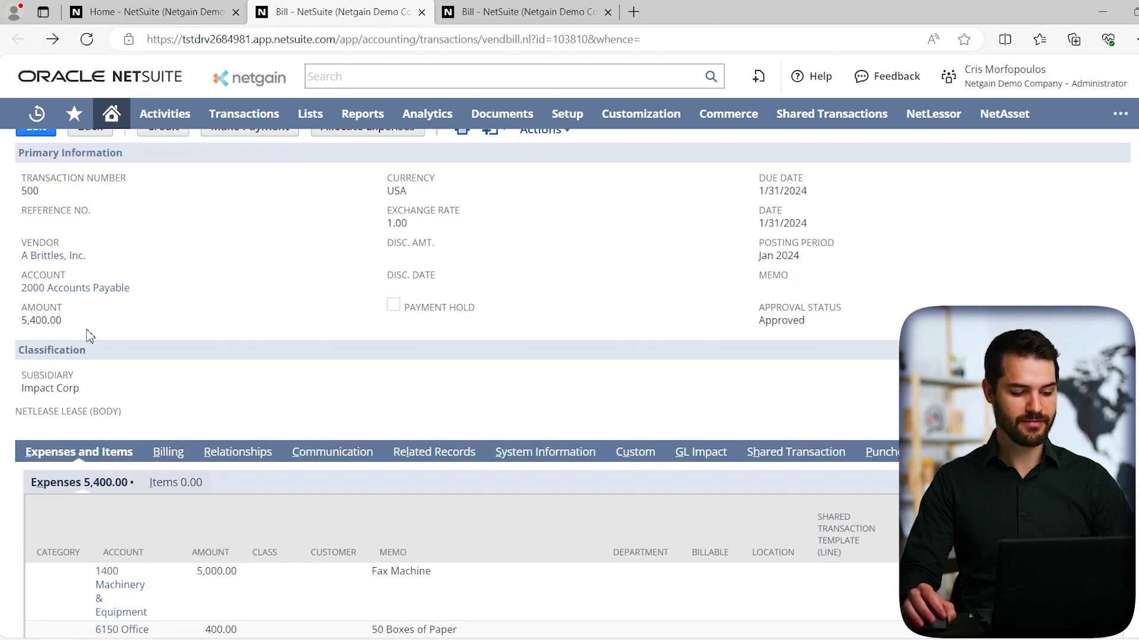
pyautogui.scroll(-2, 267, 332)
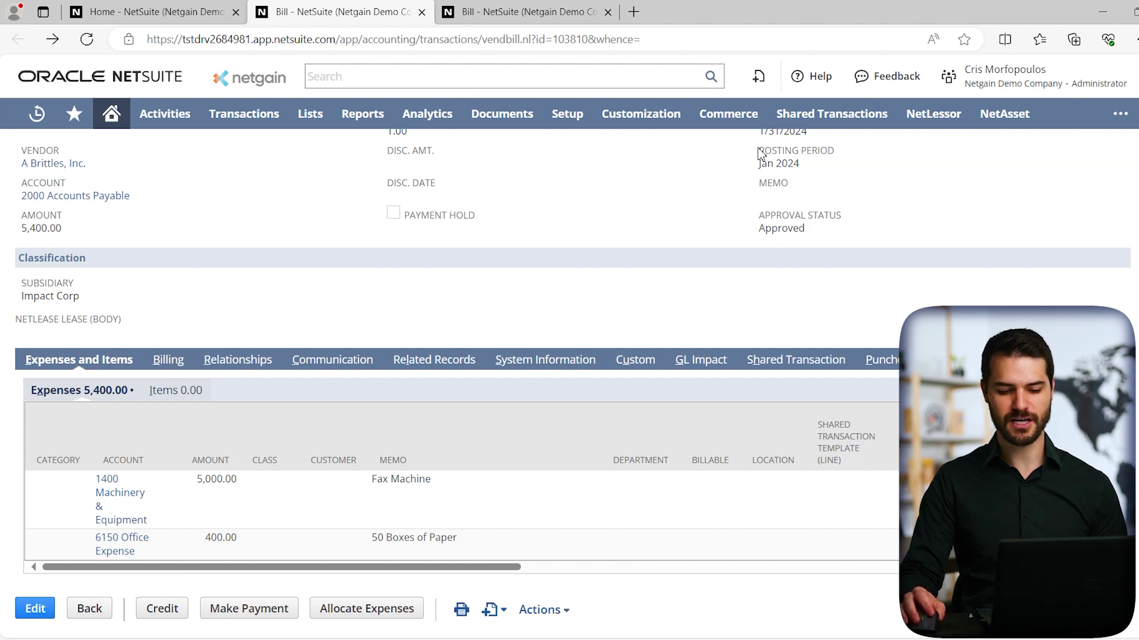
pyautogui.moveTo(801, 123)
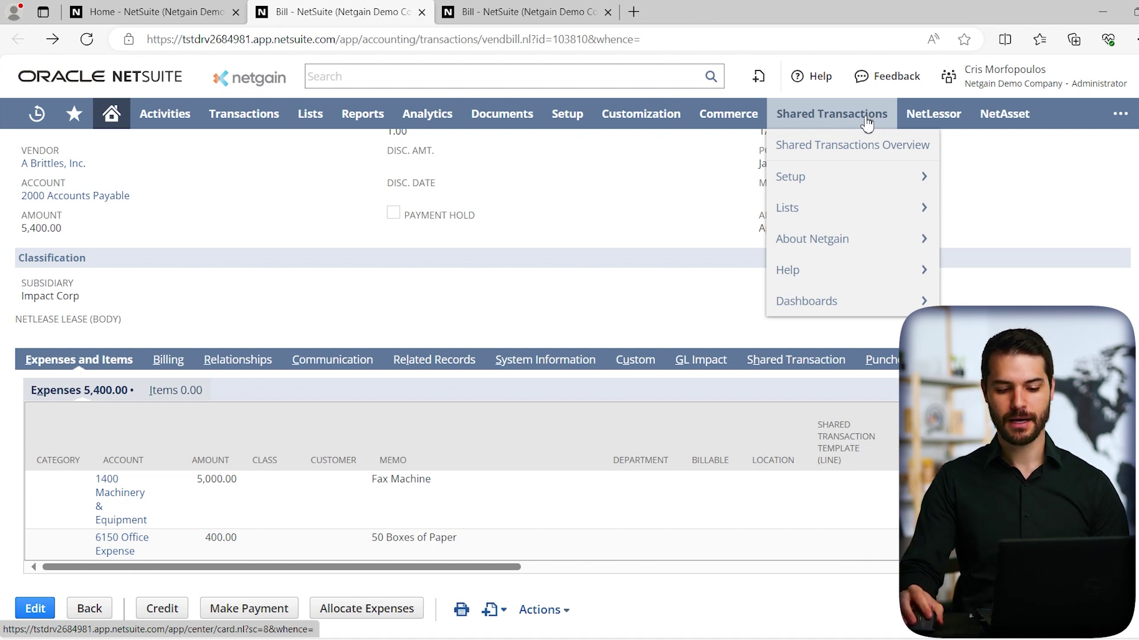
pyautogui.moveTo(854, 184)
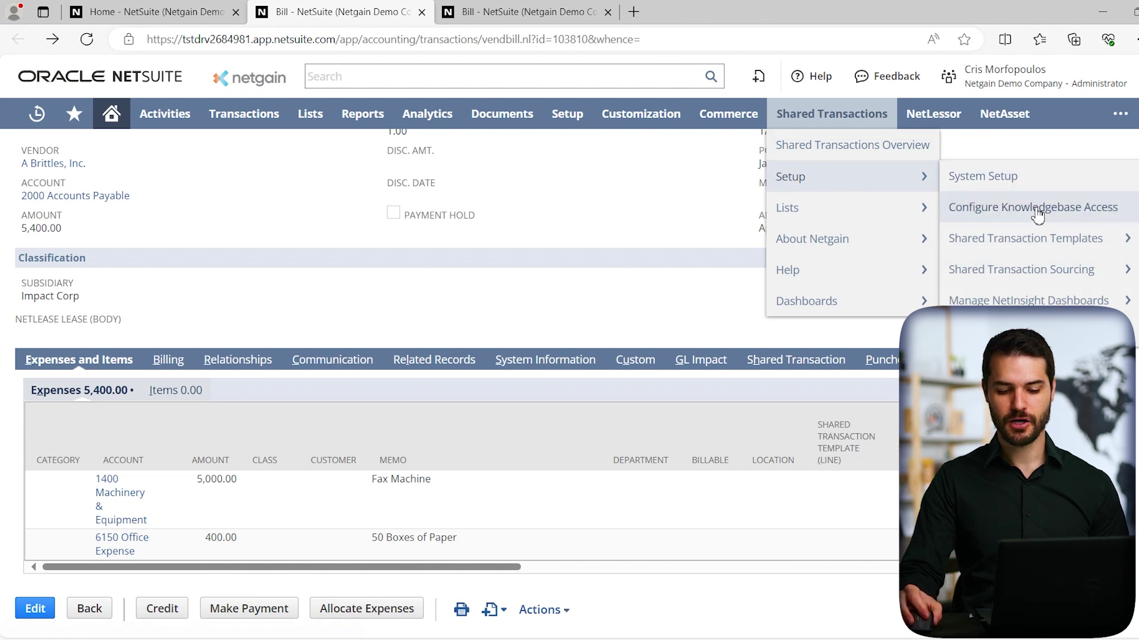
pyautogui.moveTo(1048, 240)
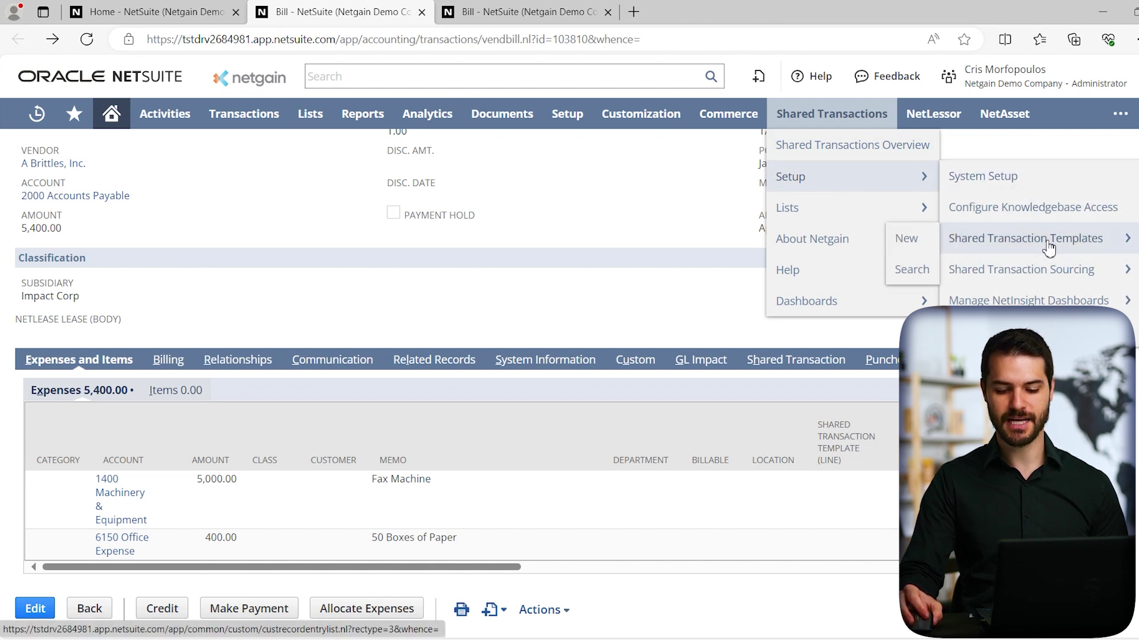
pyautogui.keyDown('ctrl'); pyautogui.click(1048, 240); pyautogui.keyUp('ctrl')
pyautogui.click(491, 13)
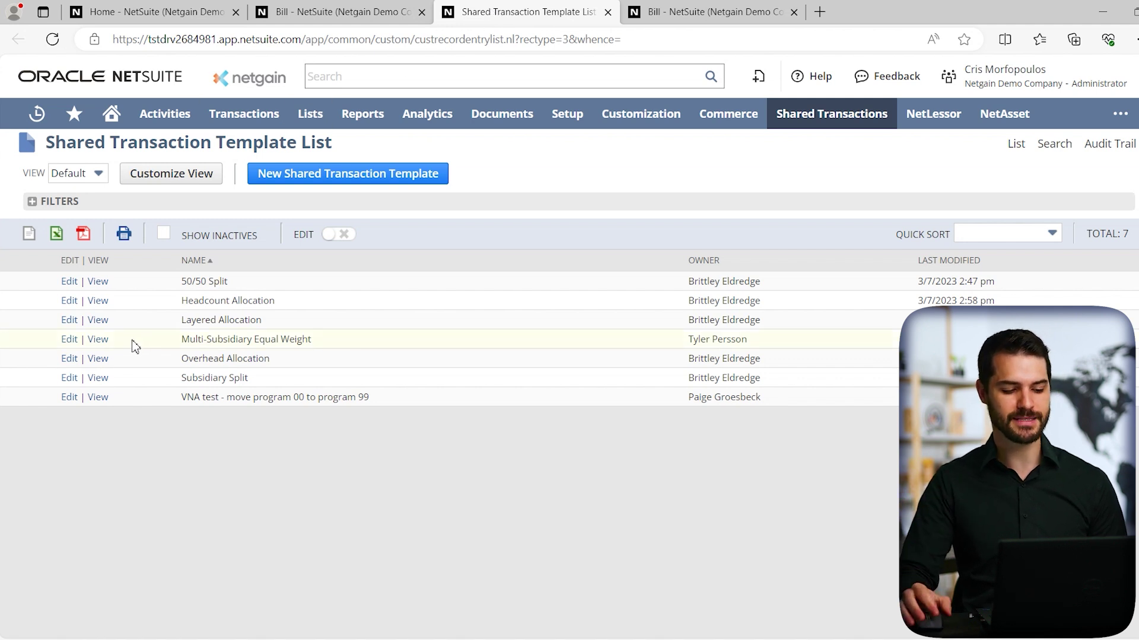
pyautogui.keyDown('ctrl'); pyautogui.click(98, 282); pyautogui.keyUp('ctrl')
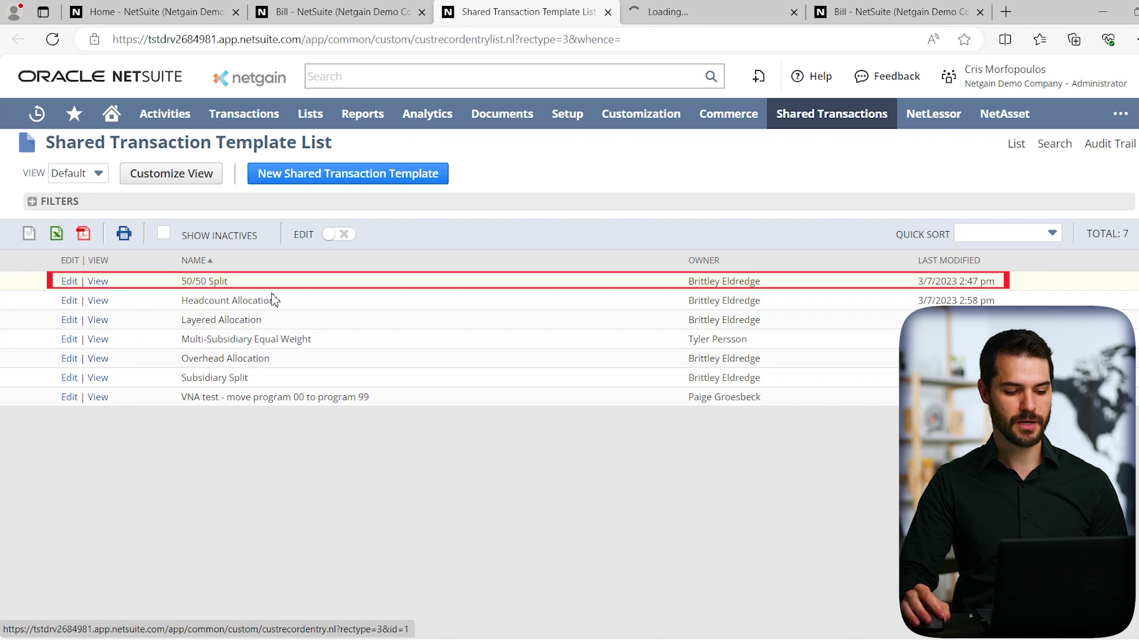
pyautogui.click(710, 16)
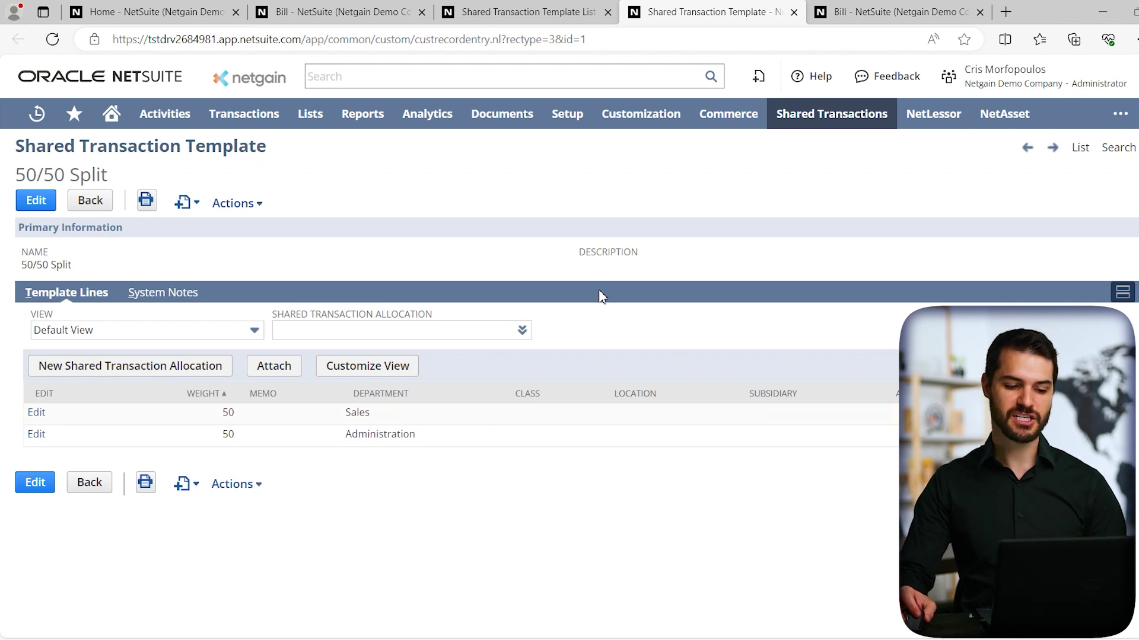
# Edit the A Brittles, Inc. bill dated 1/31/2024, set its body-level shared transaction template to 50/50 Split, and save it.
pyautogui.click(364, 20)
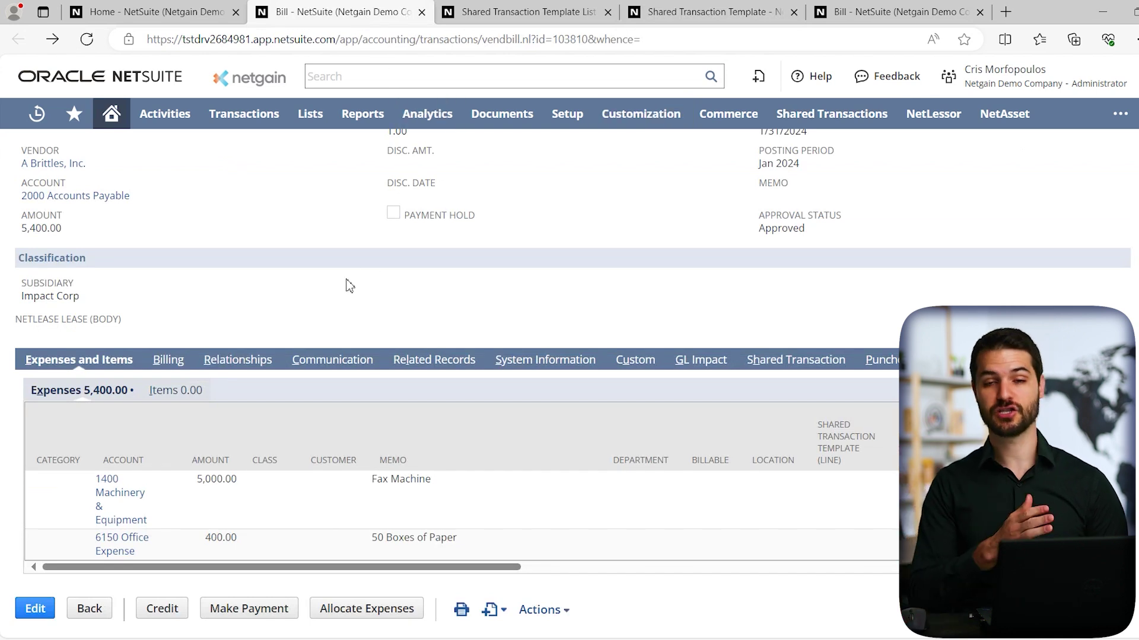
pyautogui.click(34, 609)
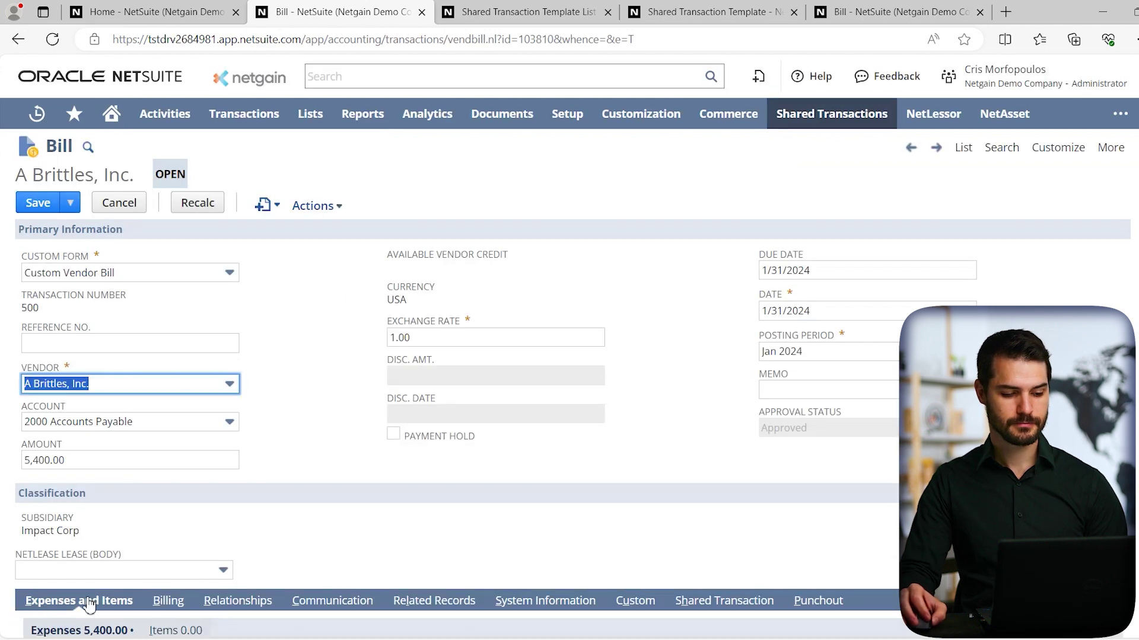
pyautogui.scroll(-5, 381, 482)
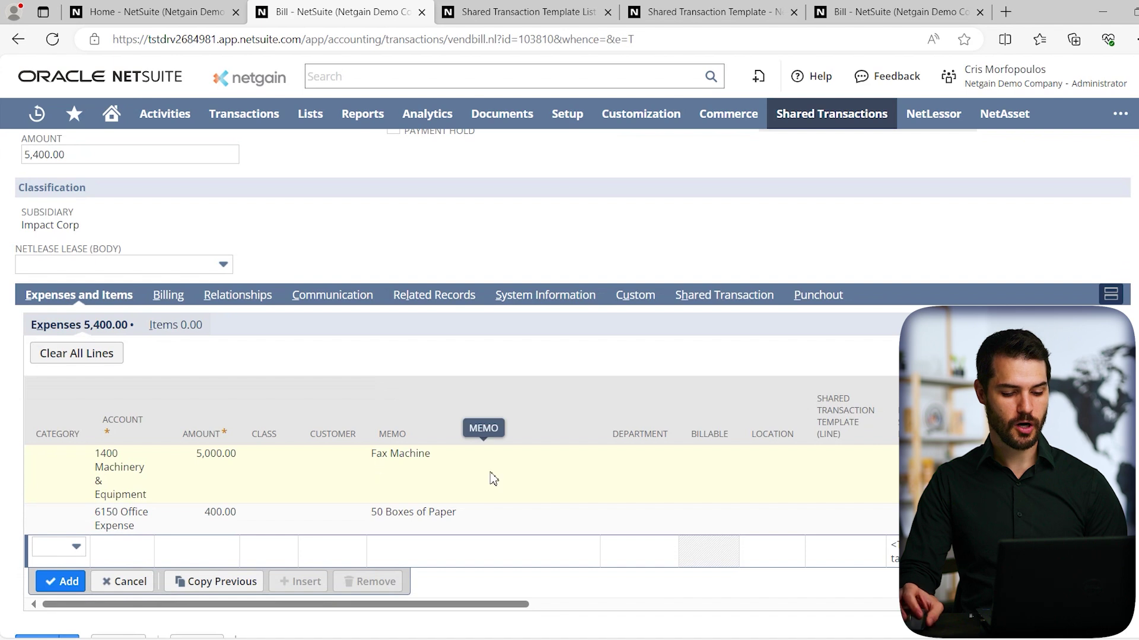
pyautogui.click(634, 295)
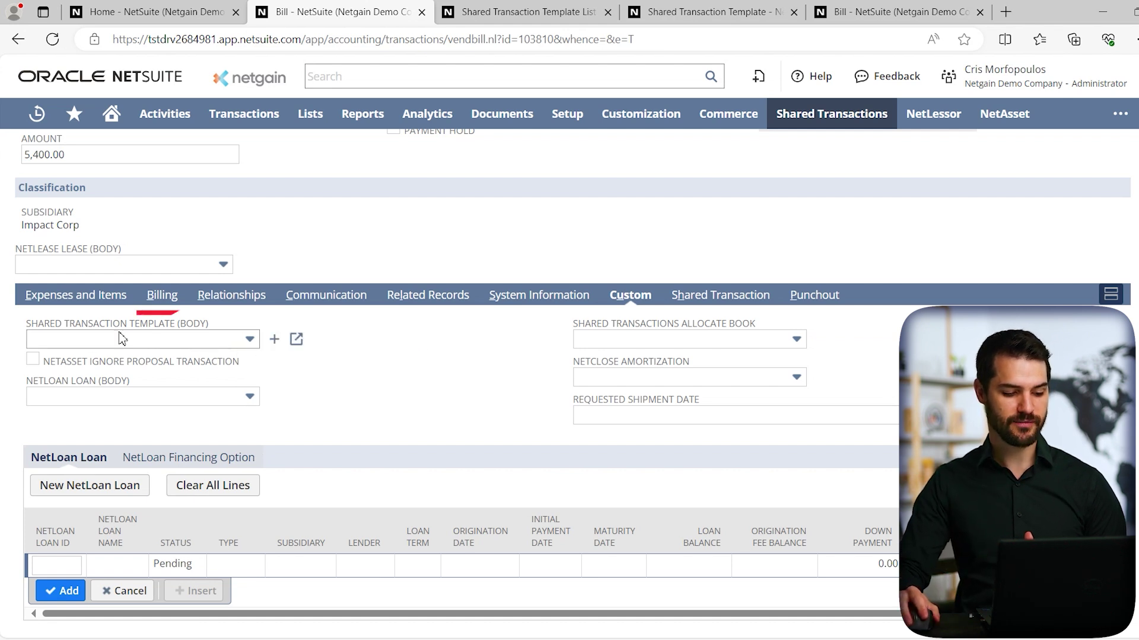
pyautogui.click(251, 346)
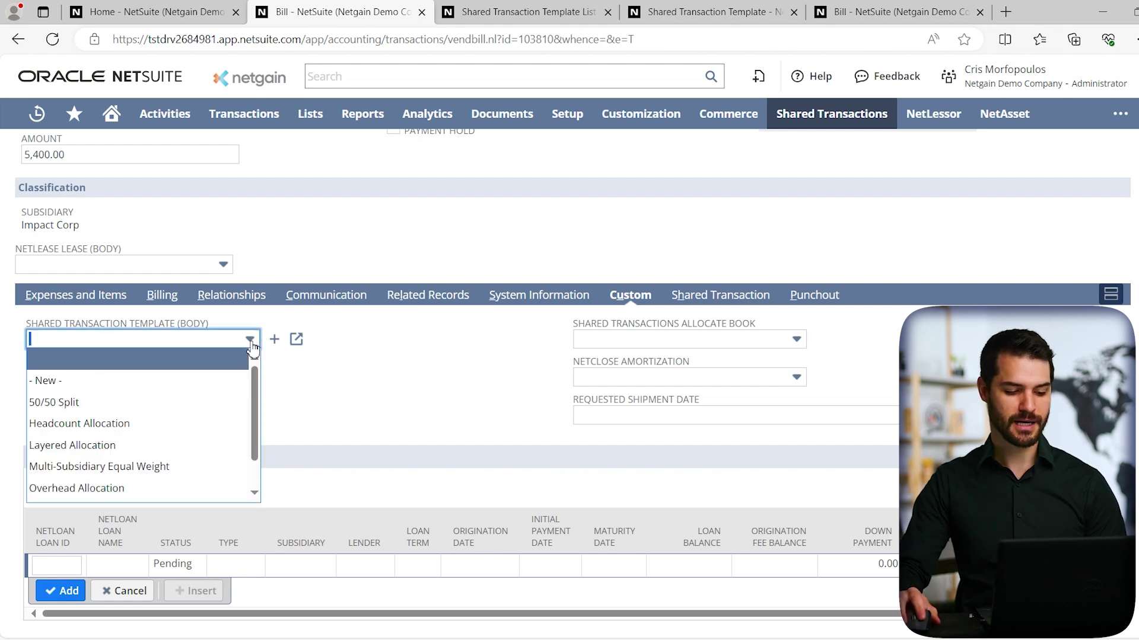
pyautogui.click(150, 402)
pyautogui.click(290, 364)
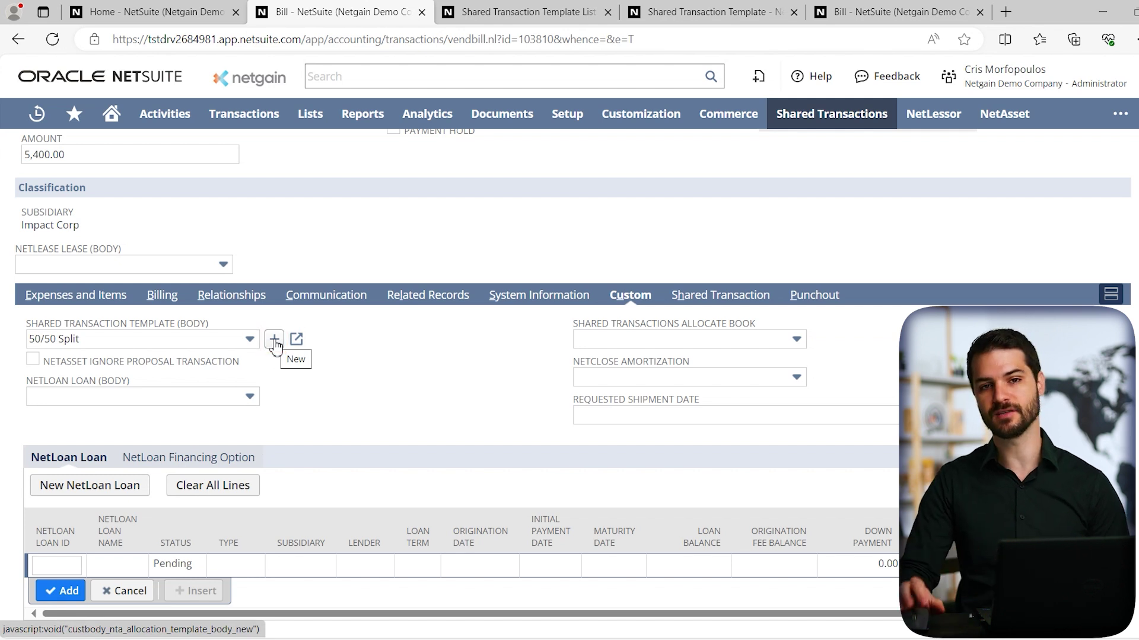
pyautogui.scroll(-1, 397, 355)
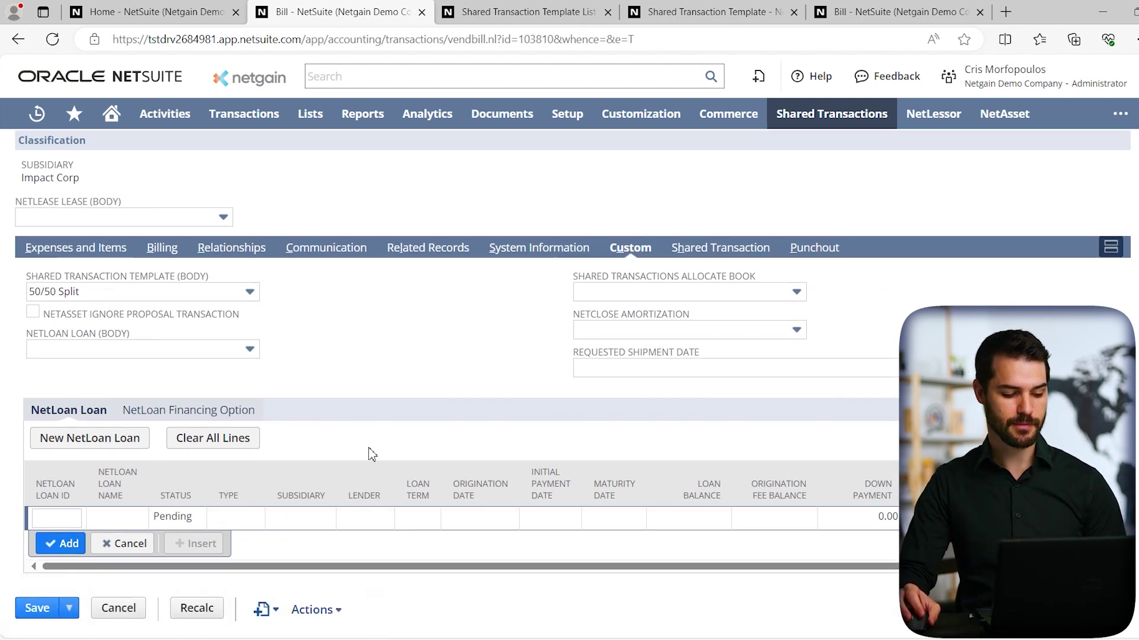
pyautogui.click(39, 614)
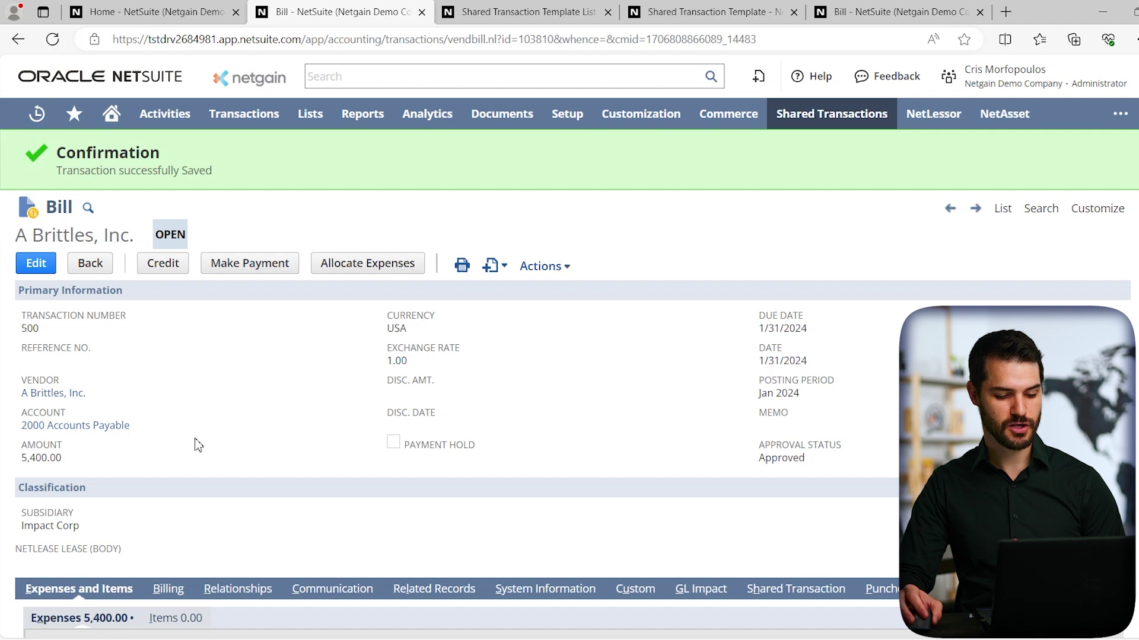
# Review the saved bill's shared transaction allocations and GL impact, and open the journal behind the Office Expense reversal in a new tab.
pyautogui.scroll(-4, 211, 402)
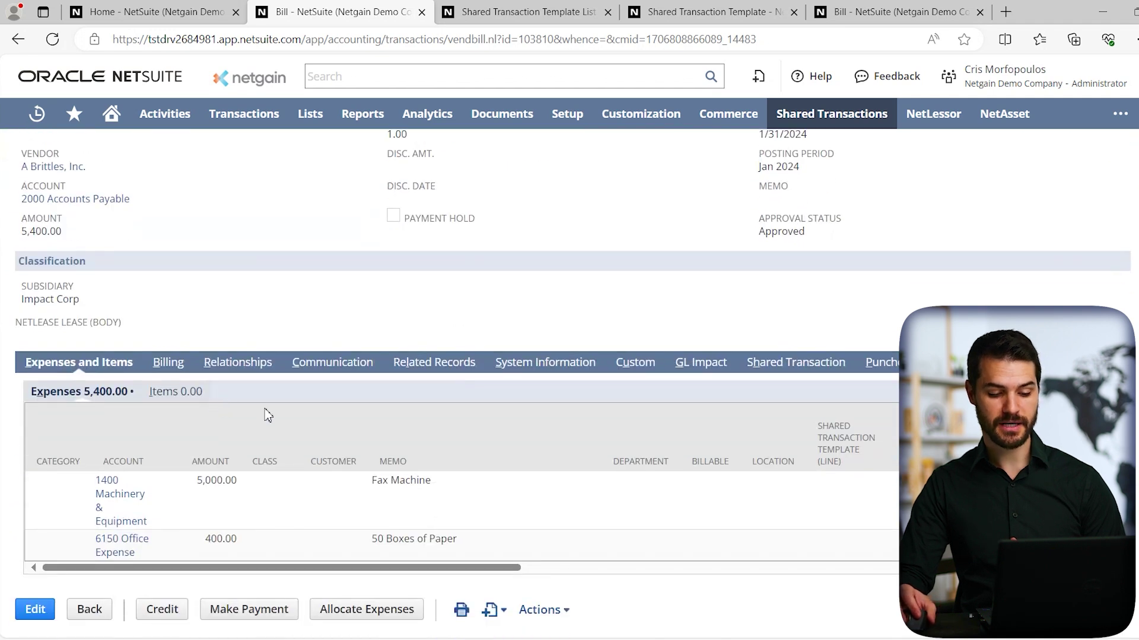
pyautogui.click(784, 369)
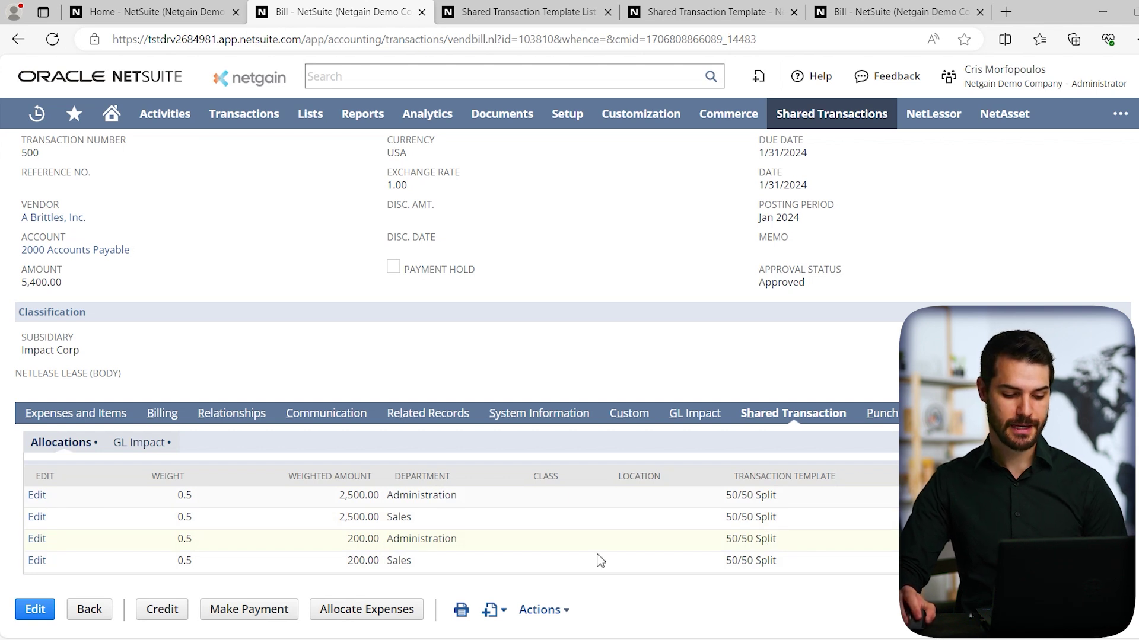
pyautogui.click(156, 450)
pyautogui.scroll(-2, 178, 445)
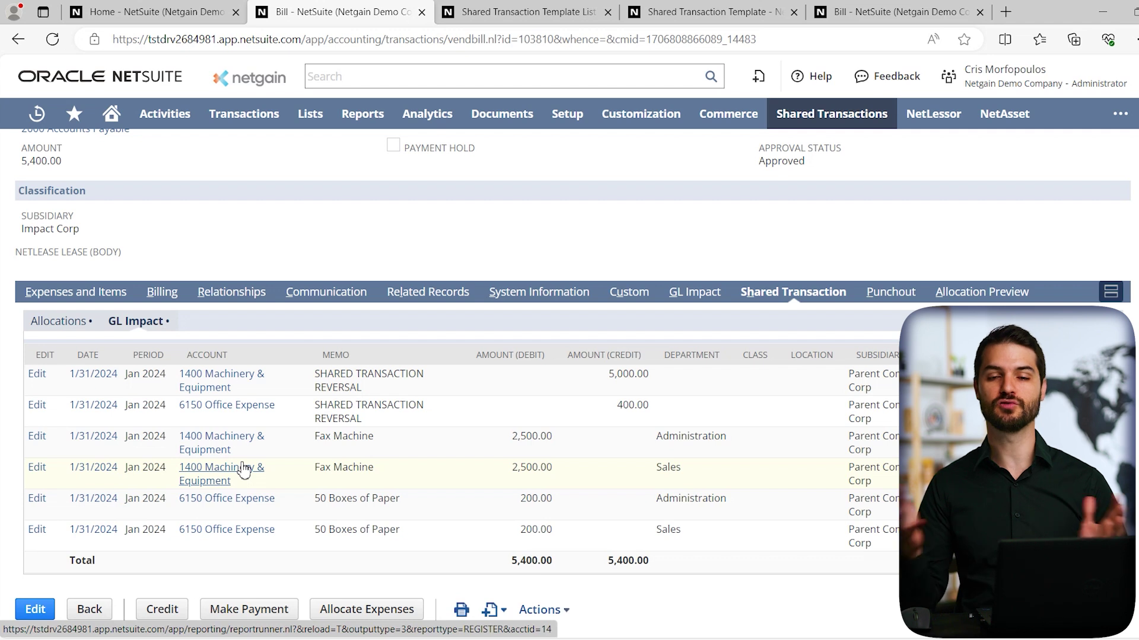
pyautogui.middleClick(93, 407)
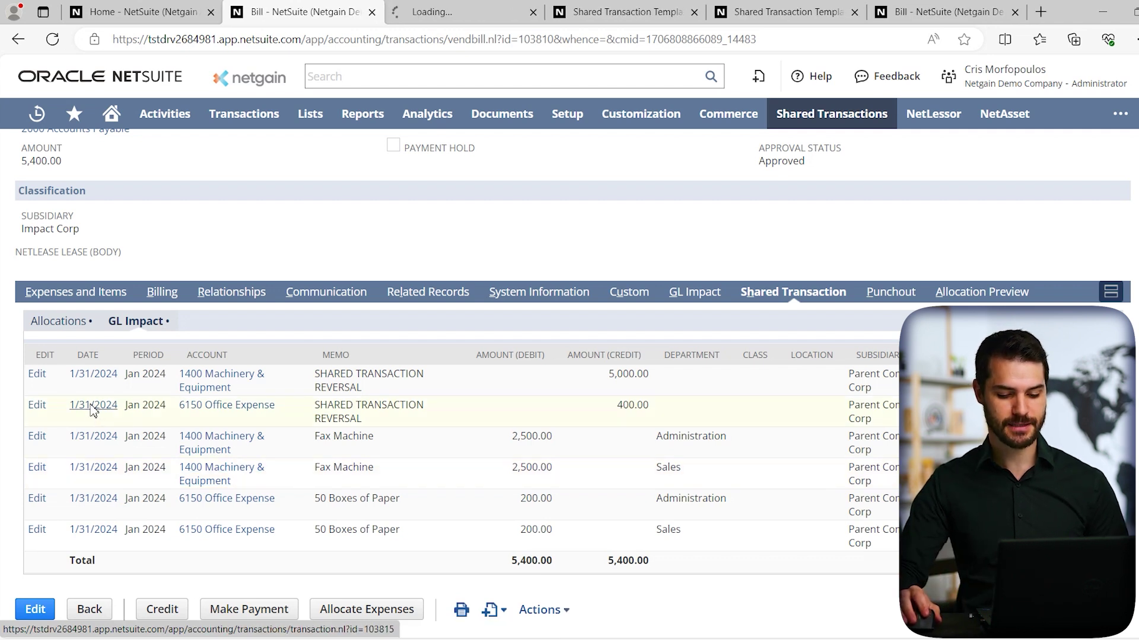
pyautogui.click(452, 18)
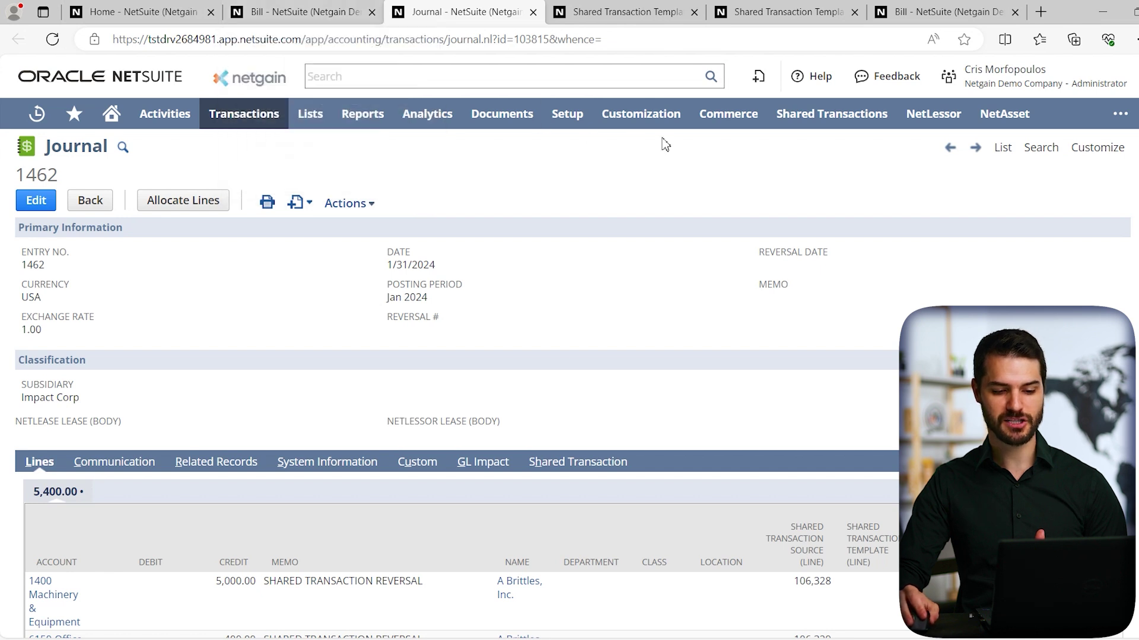
# Switch to the A Brittles, Inc. bill dated 2/1/2024 and review its expense lines.
pyautogui.click(932, 14)
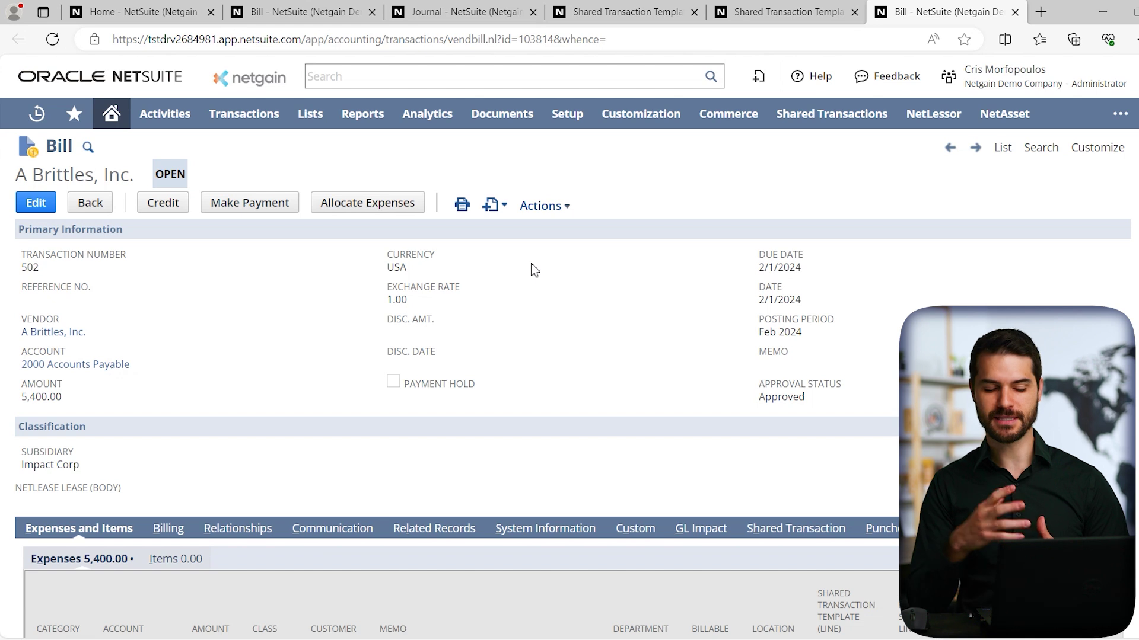
pyautogui.scroll(-1, 433, 301)
pyautogui.scroll(-2, 433, 301)
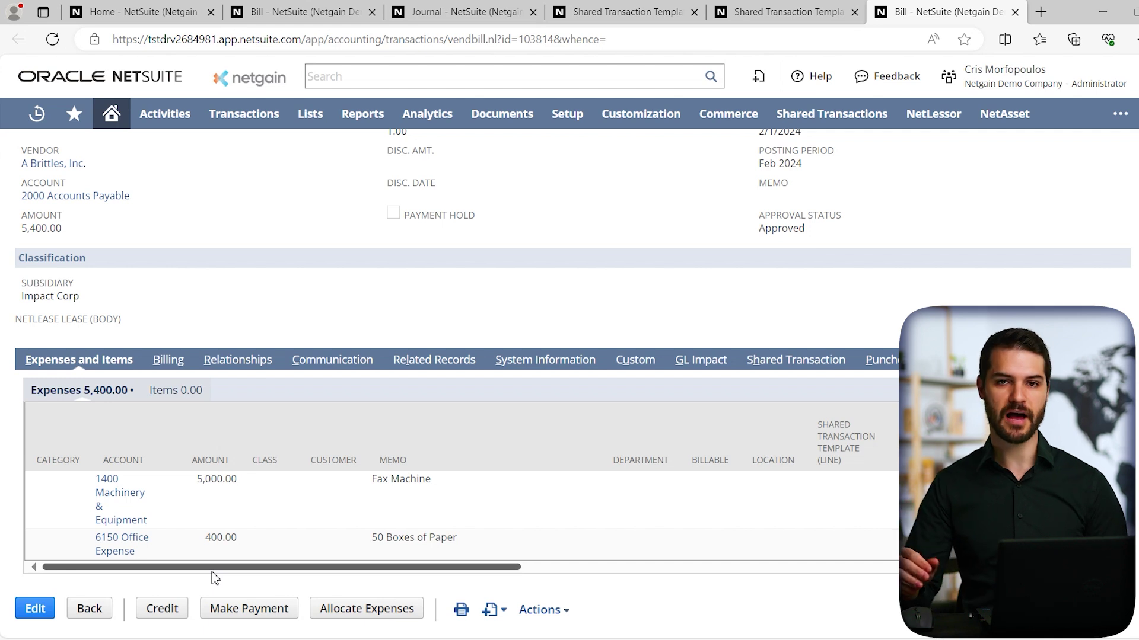
# Edit the bill and assign the 50/50 Split line-level shared transaction template to the Fax Machine expense line.
pyautogui.click(34, 612)
pyautogui.scroll(-5, 281, 440)
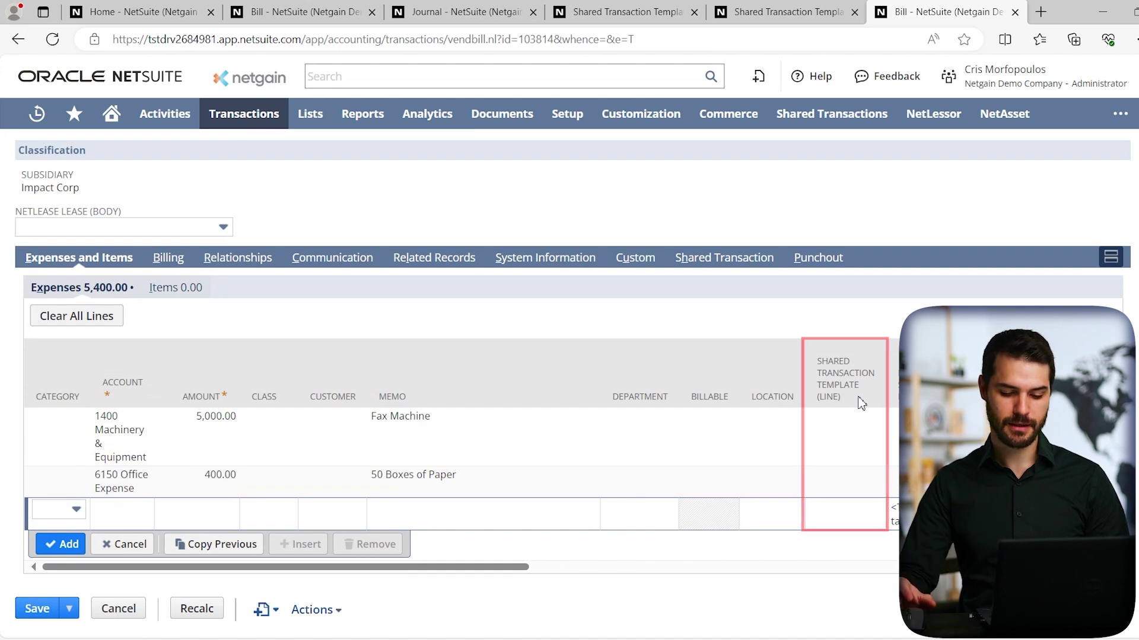
pyautogui.click(846, 439)
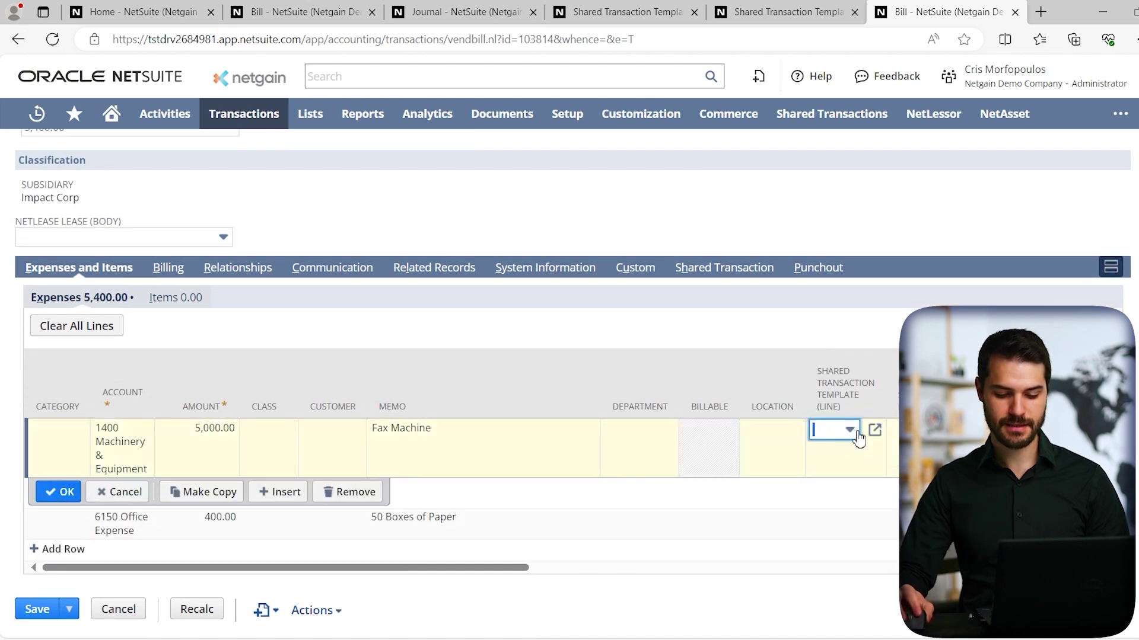
pyautogui.click(849, 442)
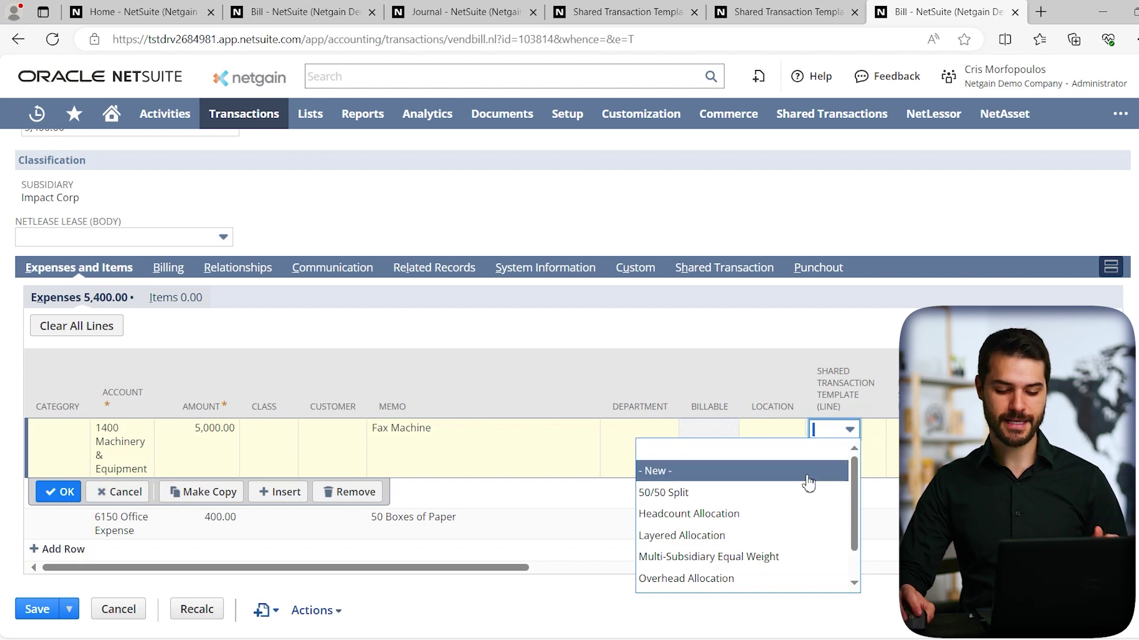
pyautogui.click(772, 494)
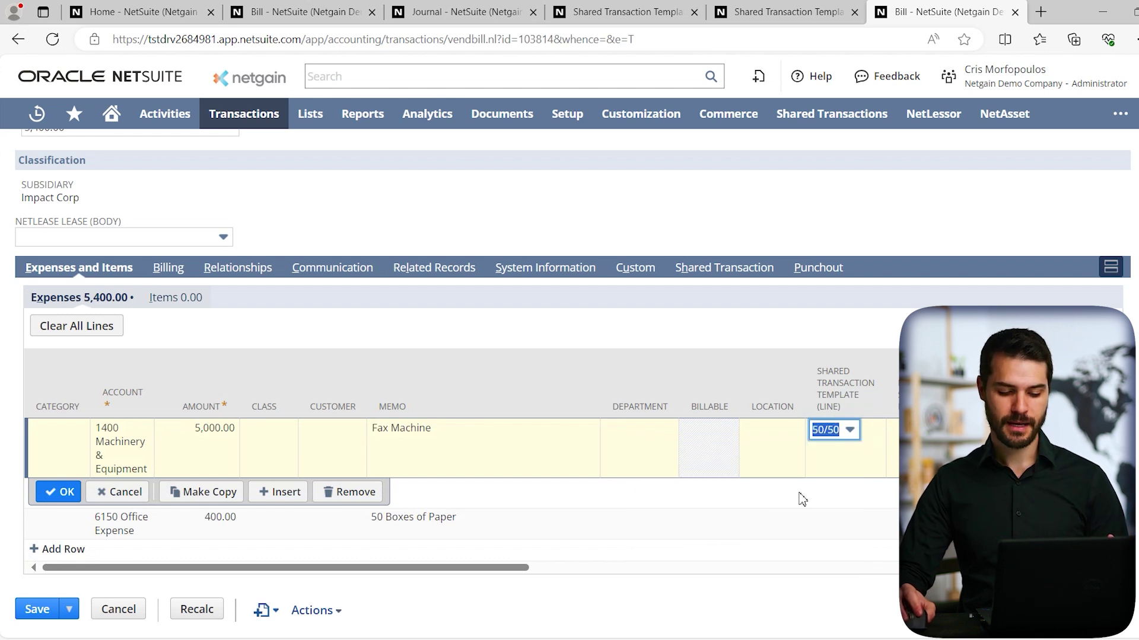
# Assign the Overhead Allocation template to the 50 Boxes of Paper expense line, and discard the bill edits.
pyautogui.click(842, 522)
pyautogui.click(711, 465)
pyautogui.click(806, 322)
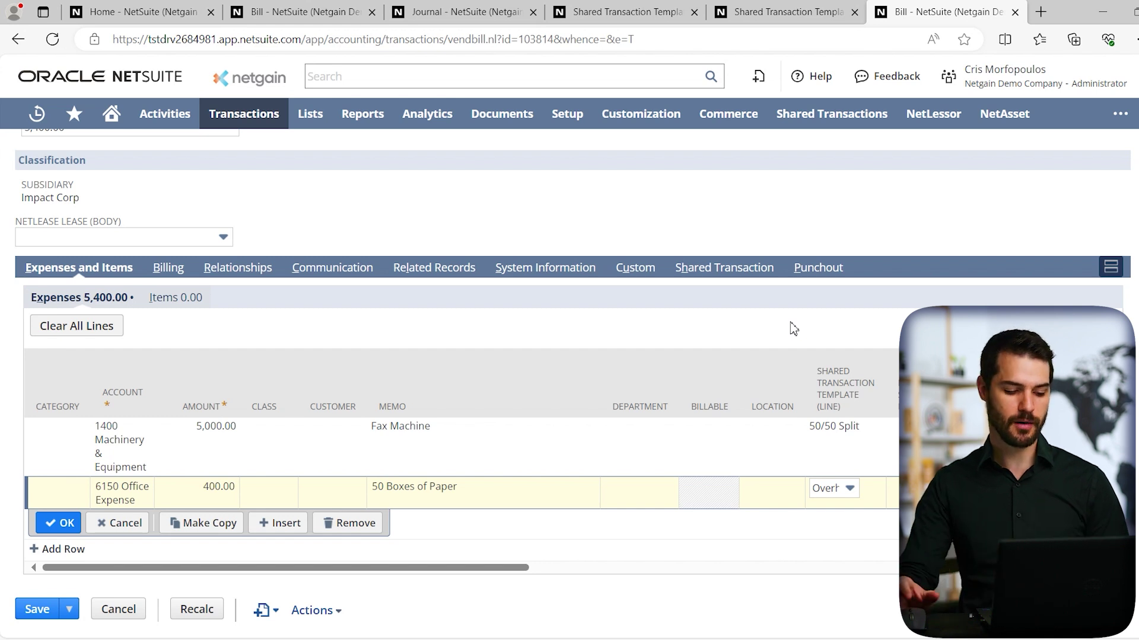
pyautogui.click(59, 522)
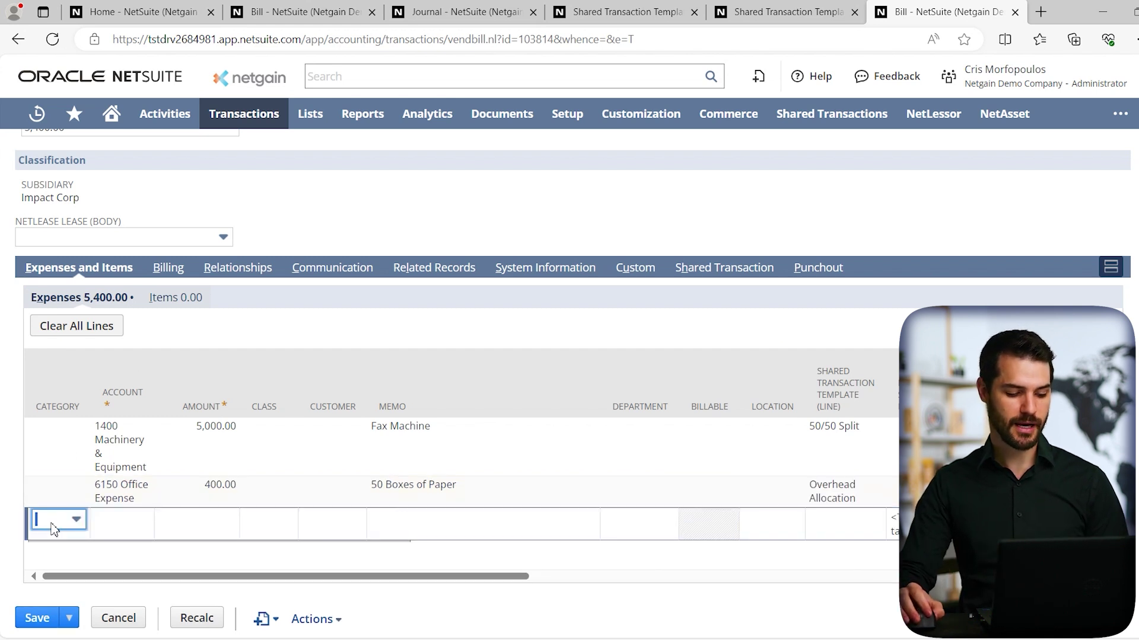
pyautogui.click(130, 613)
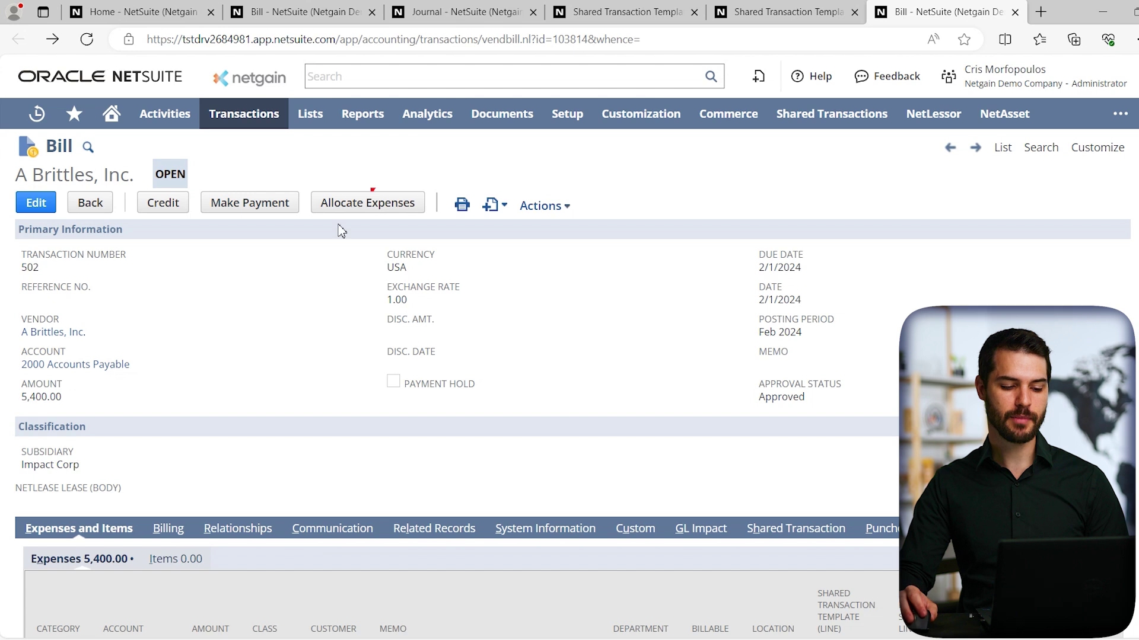
# Open the expense allocation worksheet for the 2/1/2024 bill and examine its Transaction Lines and Allocations sections.
pyautogui.click(397, 209)
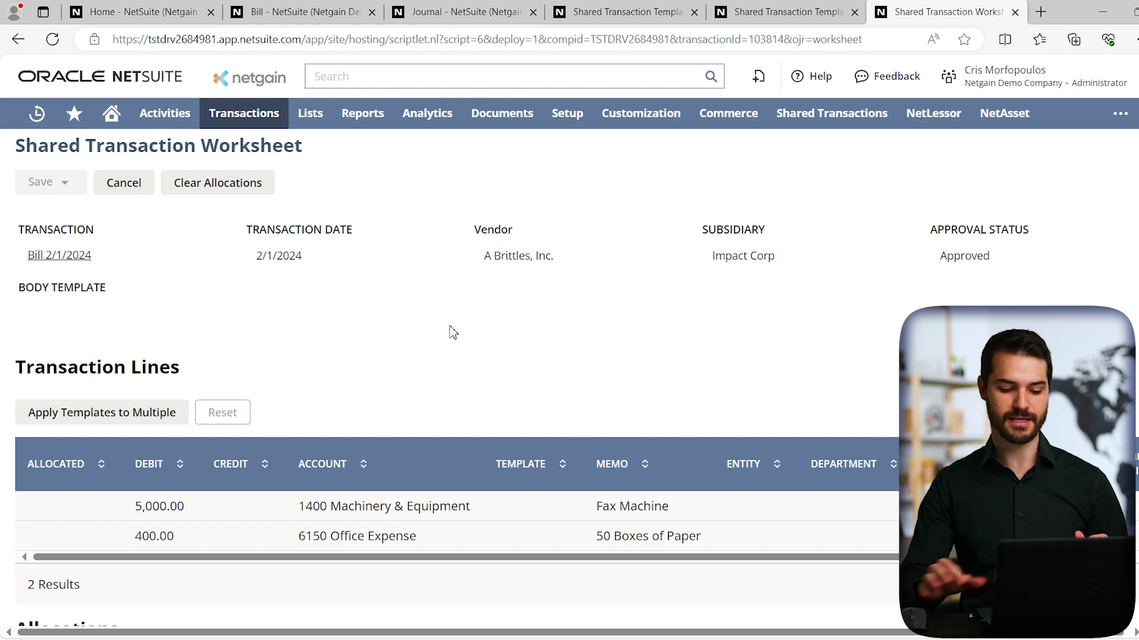
pyautogui.scroll(-1, 446, 333)
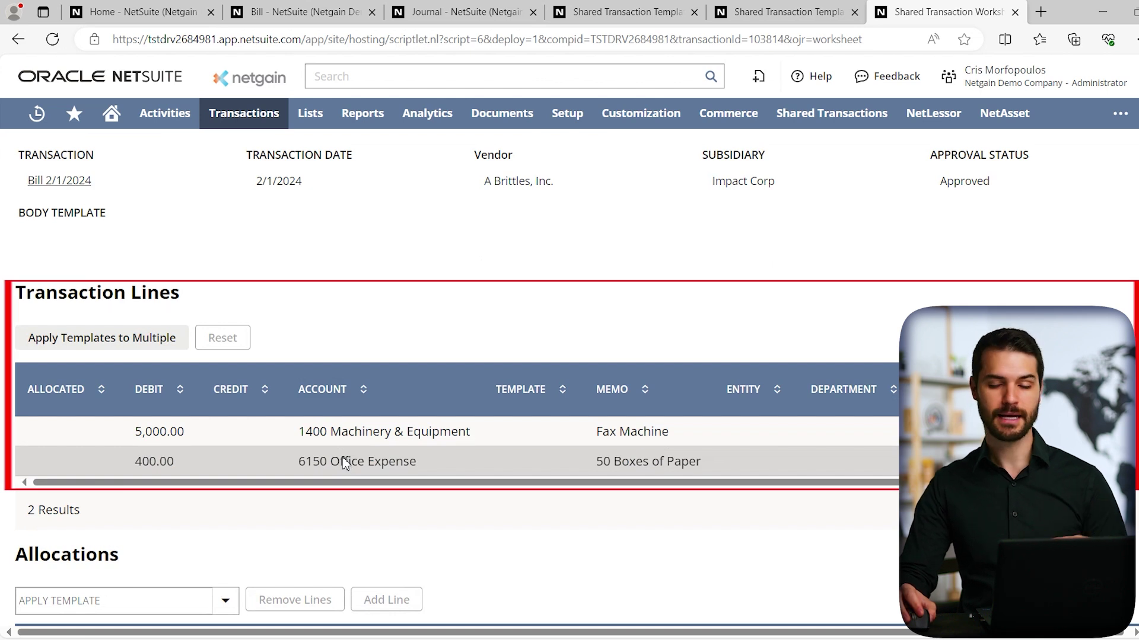
pyautogui.scroll(-3, 364, 460)
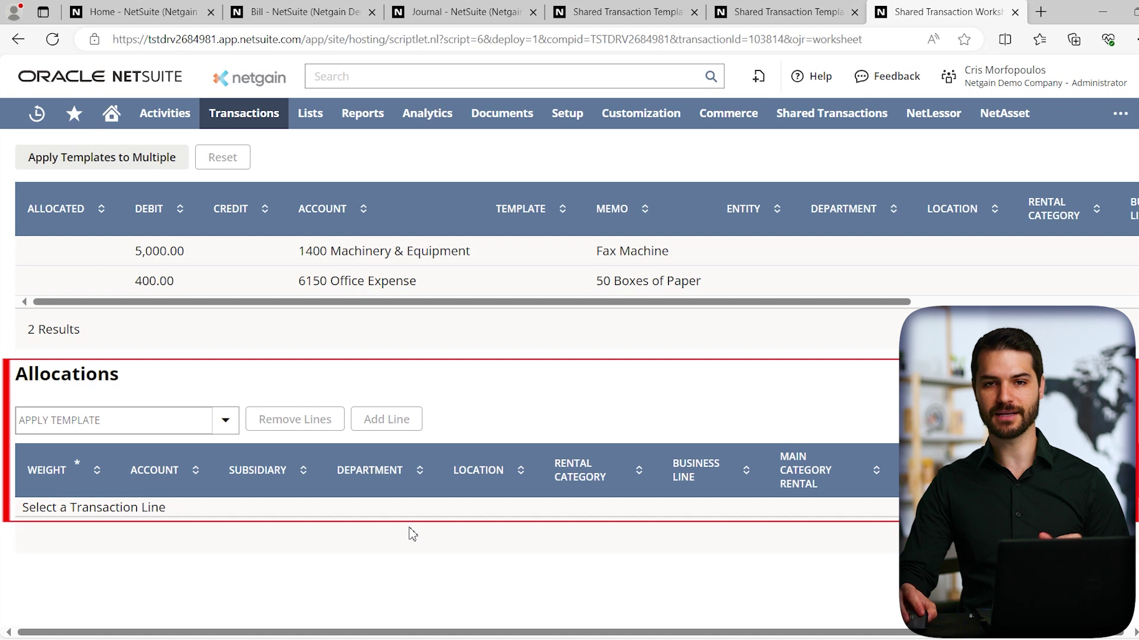
# Start a manual allocation line for the Fax Machine line with weight 20, account 1006 Petty Cash and department Development.
pyautogui.click(416, 253)
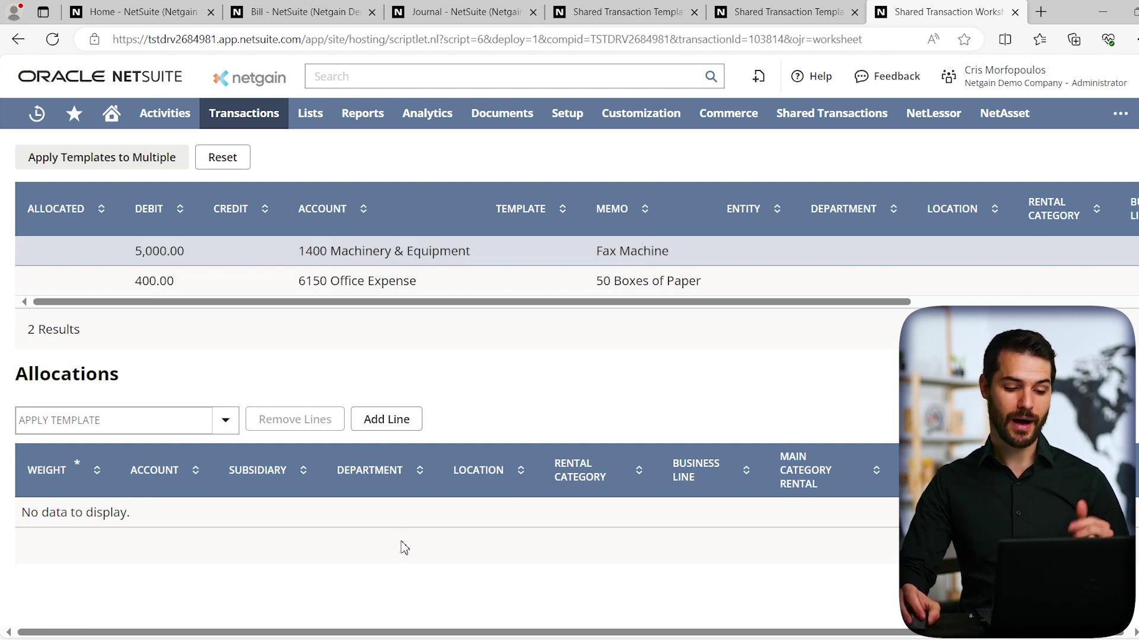
pyautogui.click(387, 420)
pyautogui.click(79, 511)
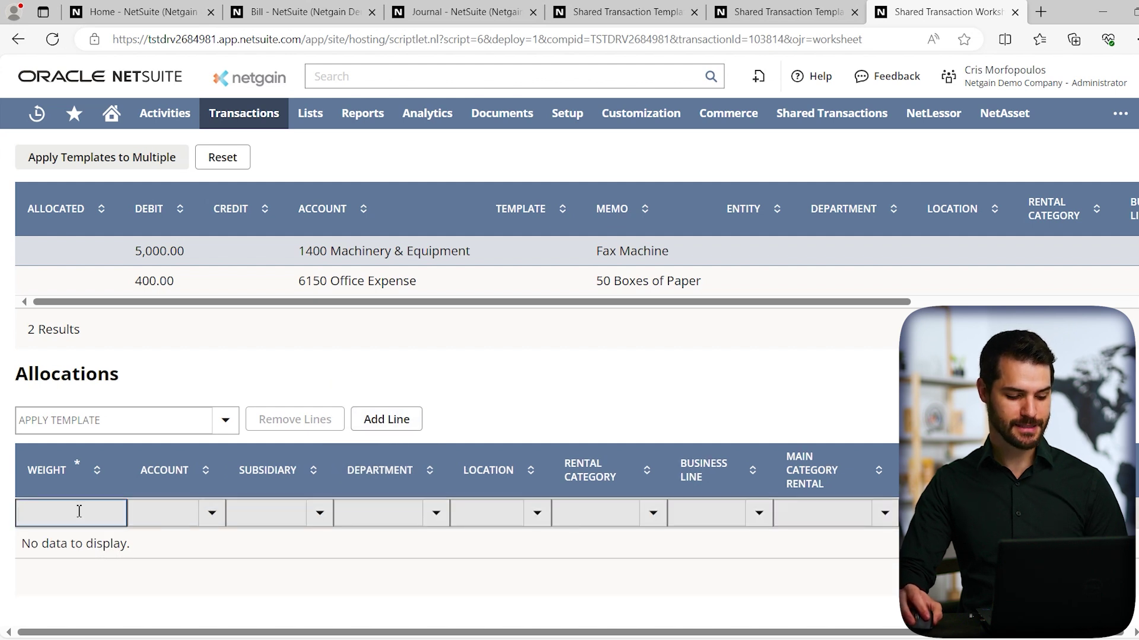
pyautogui.click(213, 516)
pyautogui.click(225, 425)
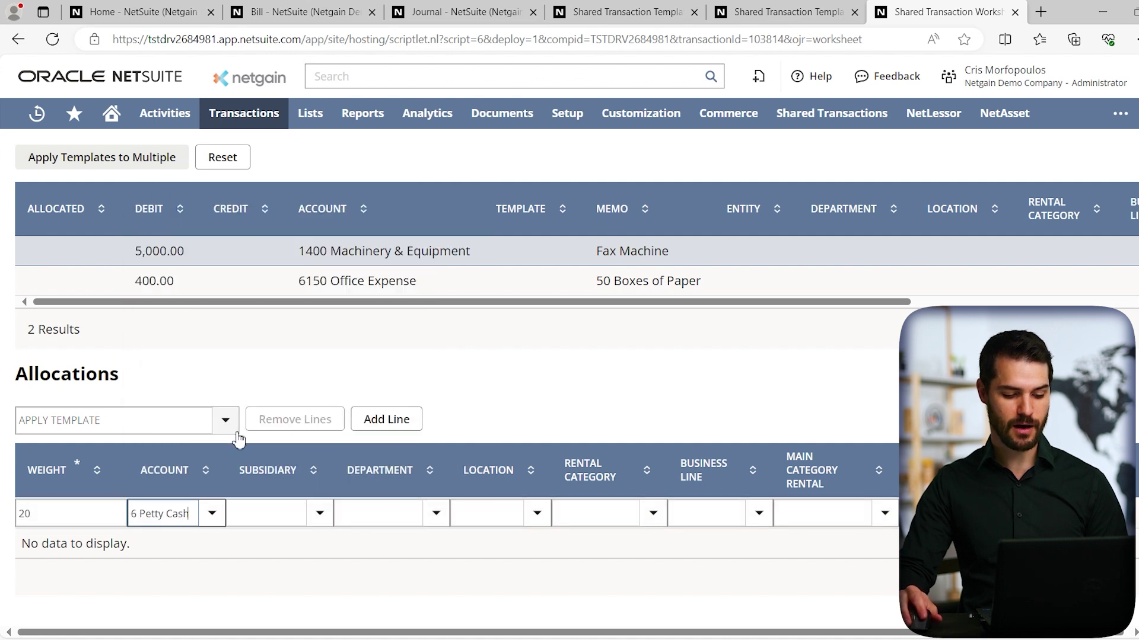
pyautogui.click(433, 514)
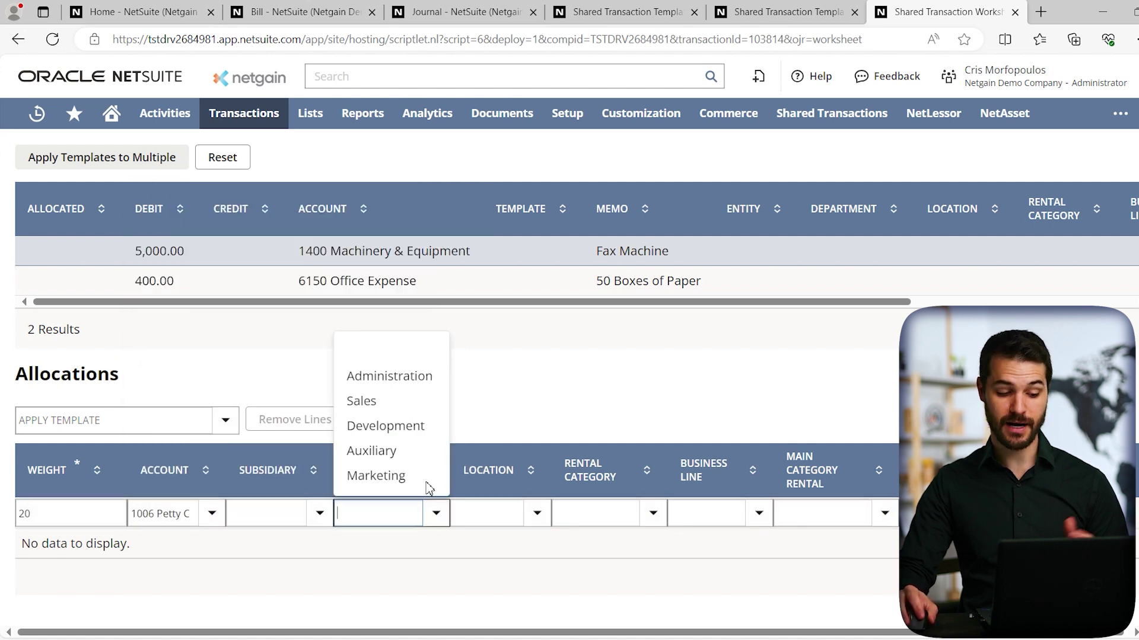
pyautogui.click(390, 427)
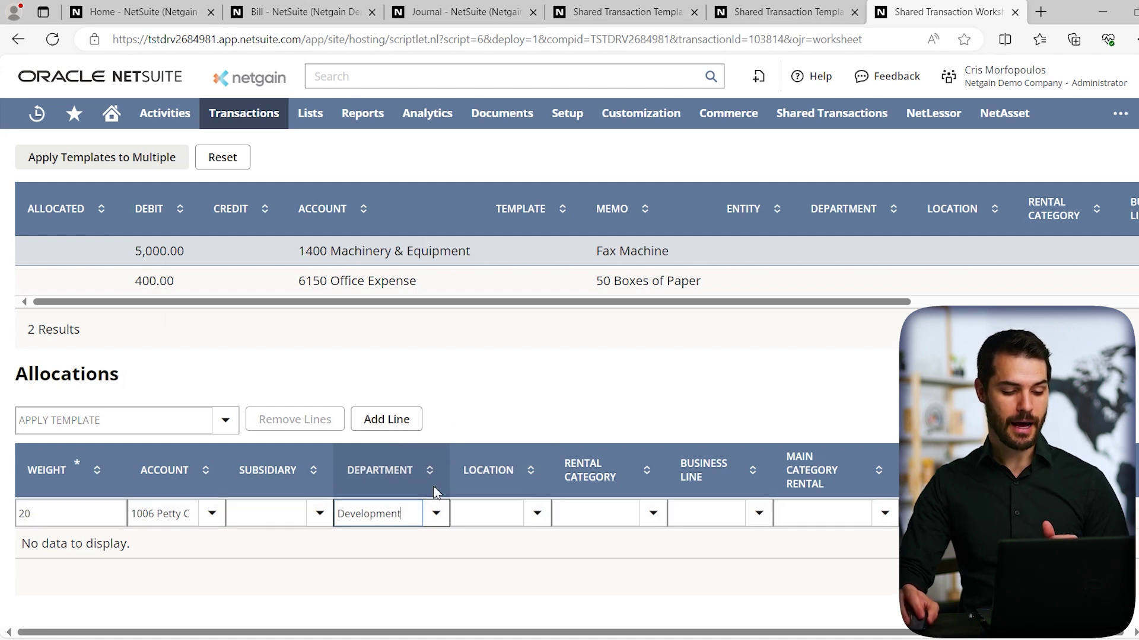
# Apply the 50/50 Split template to the Fax Machine line and review its allocation lines.
pyautogui.click(228, 423)
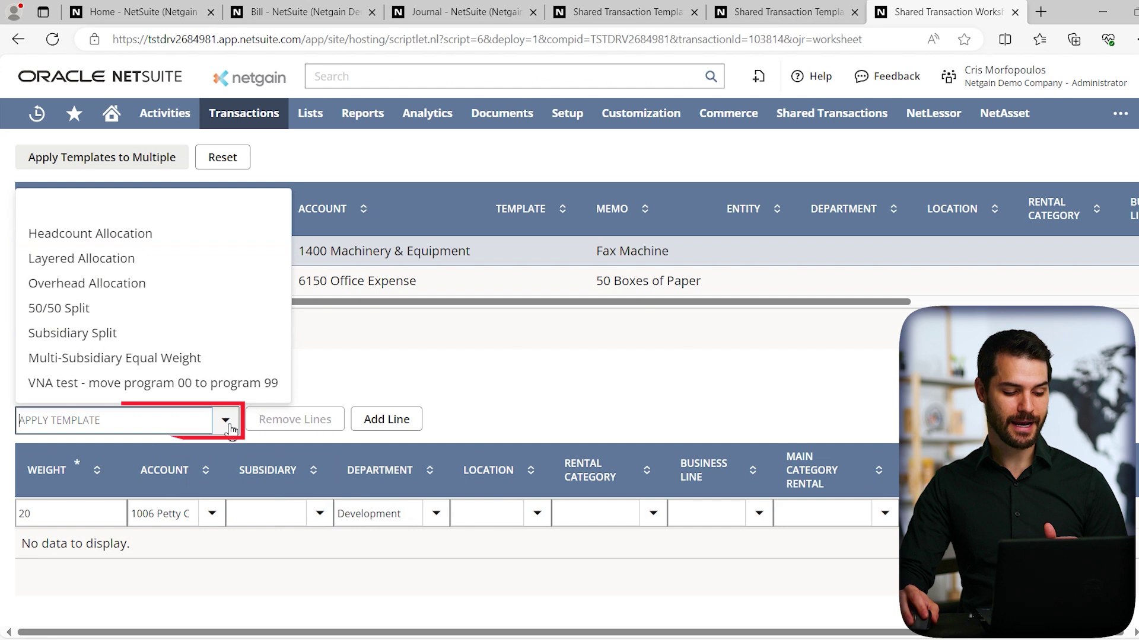
pyautogui.click(87, 310)
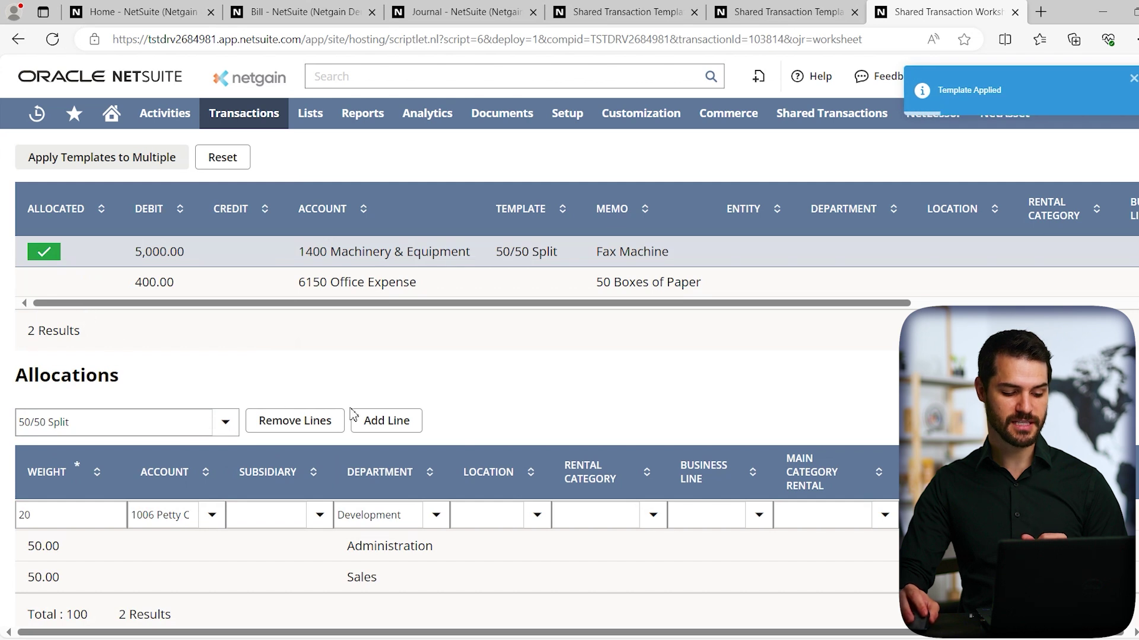
pyautogui.scroll(-2, 354, 415)
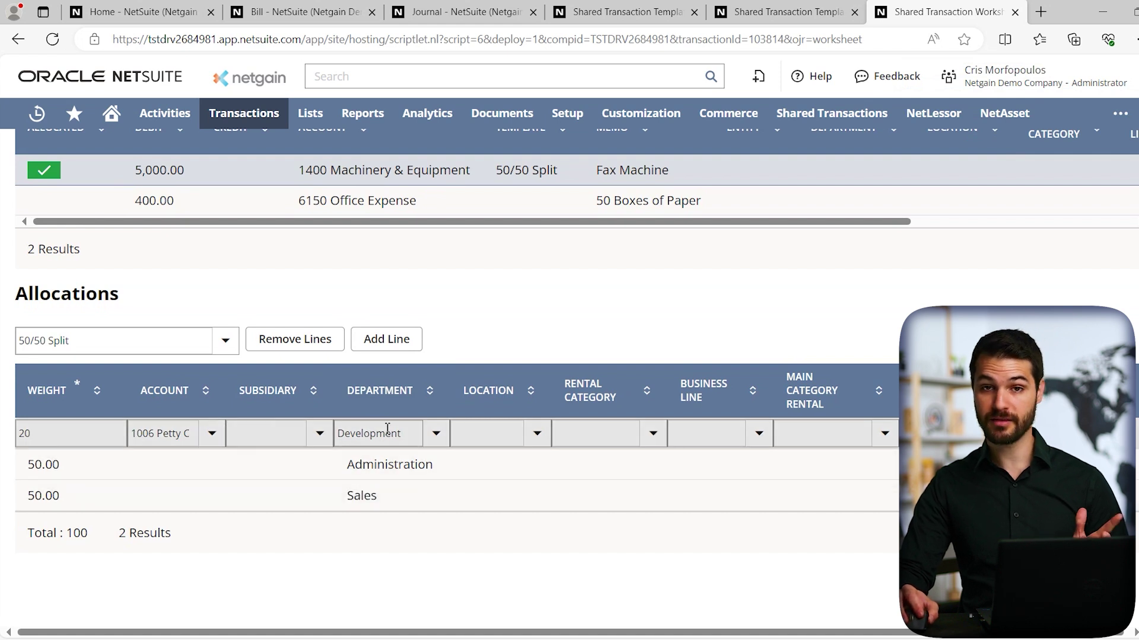
# For the 50 Boxes of Paper line, set the draft allocation's department to Auxiliary and apply the Subsidiary Split template.
pyautogui.click(382, 205)
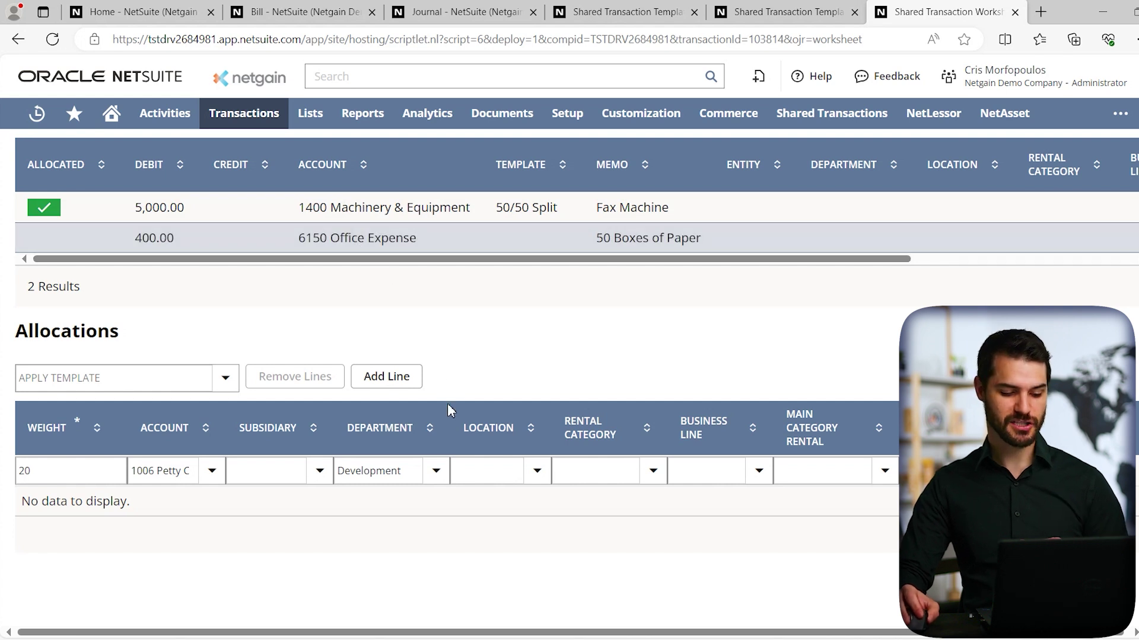
pyautogui.click(436, 476)
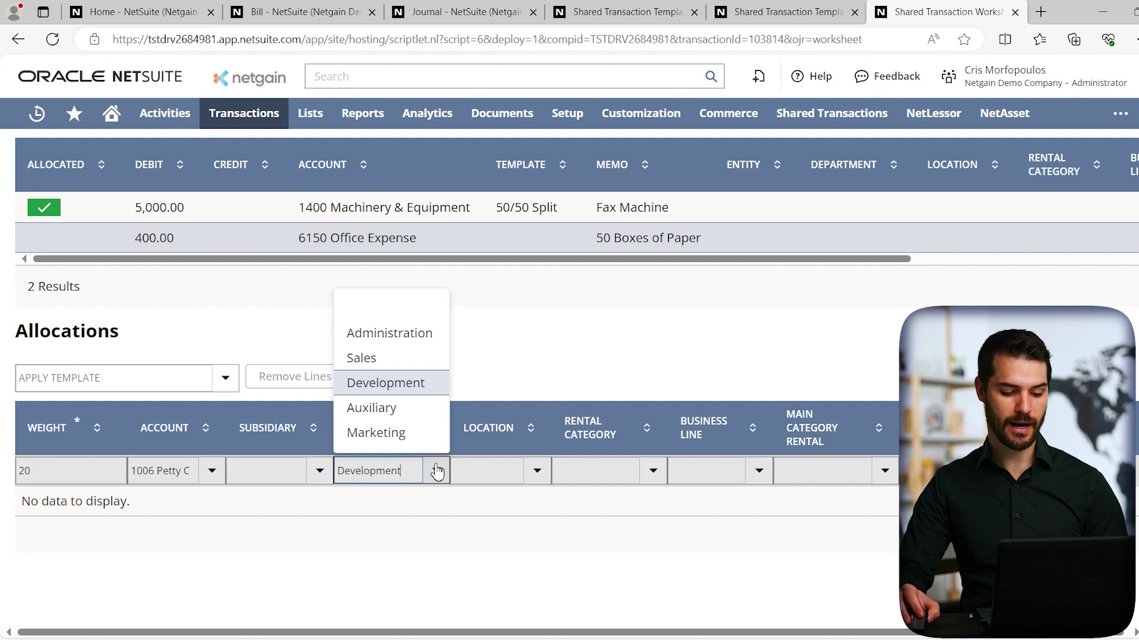
pyautogui.click(377, 407)
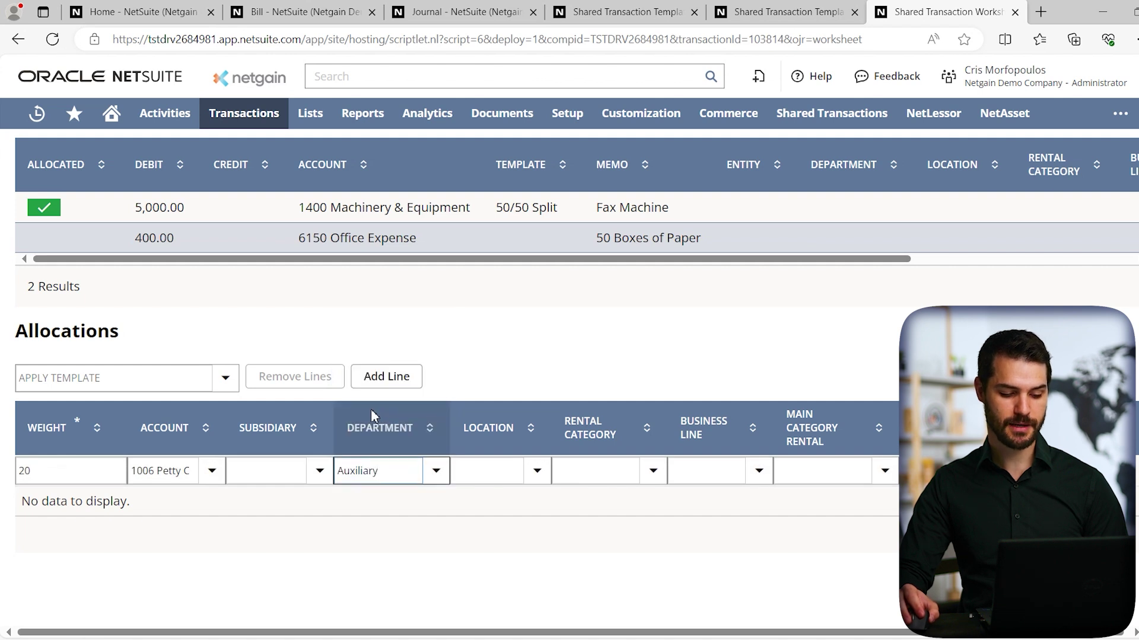
pyautogui.click(224, 380)
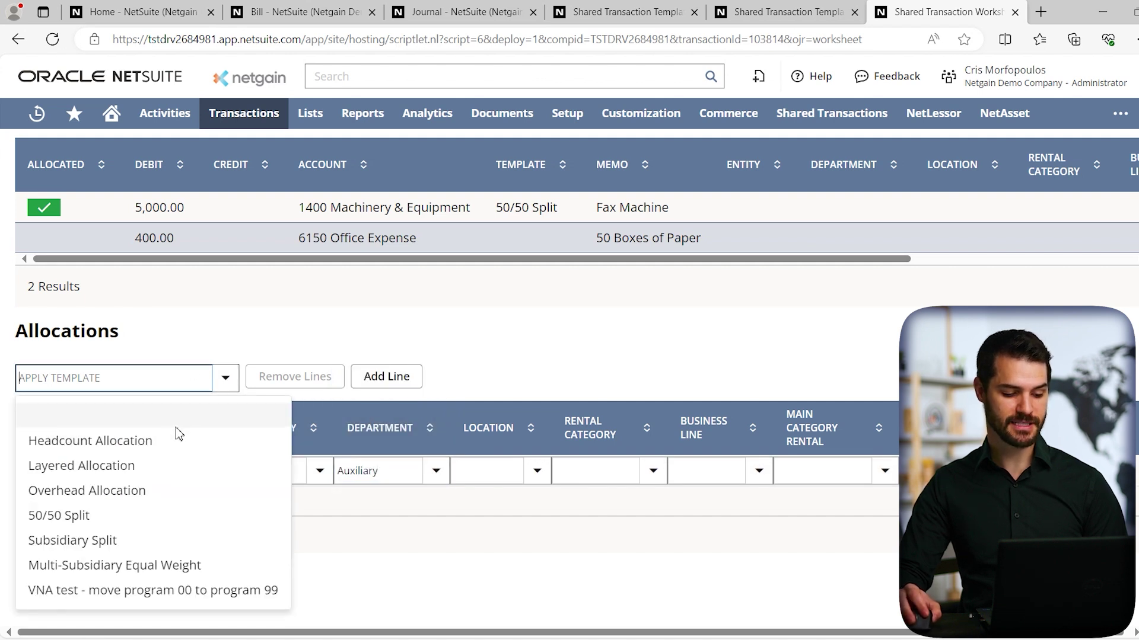
pyautogui.click(103, 541)
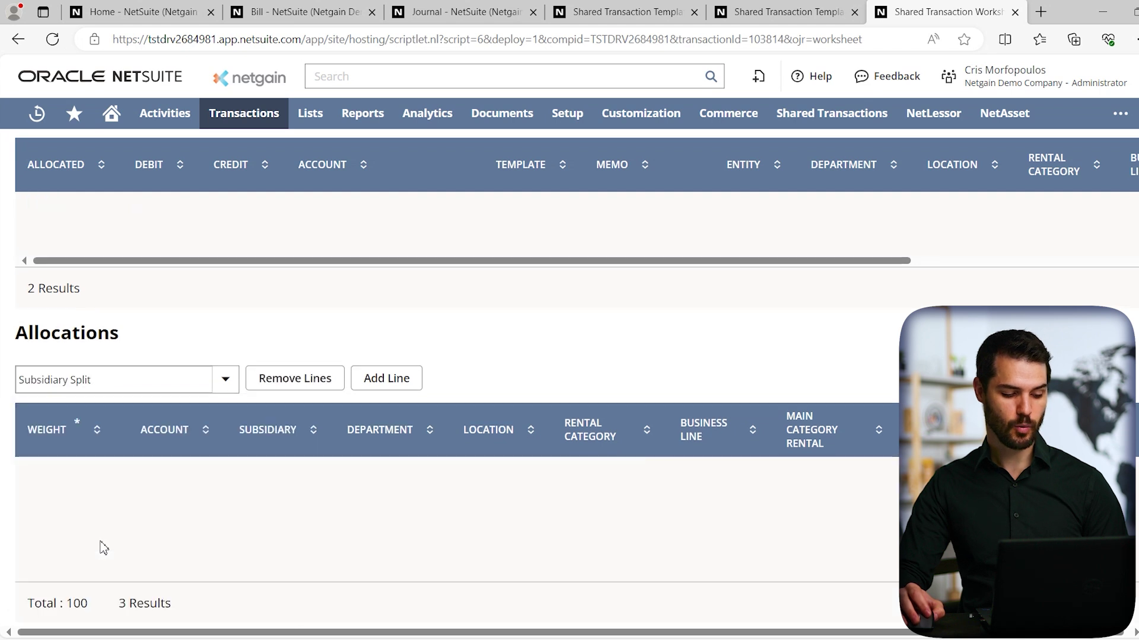
# Compare the allocations of the Fax Machine and 50 Boxes of Paper lines, and return to the bill.
pyautogui.click(377, 209)
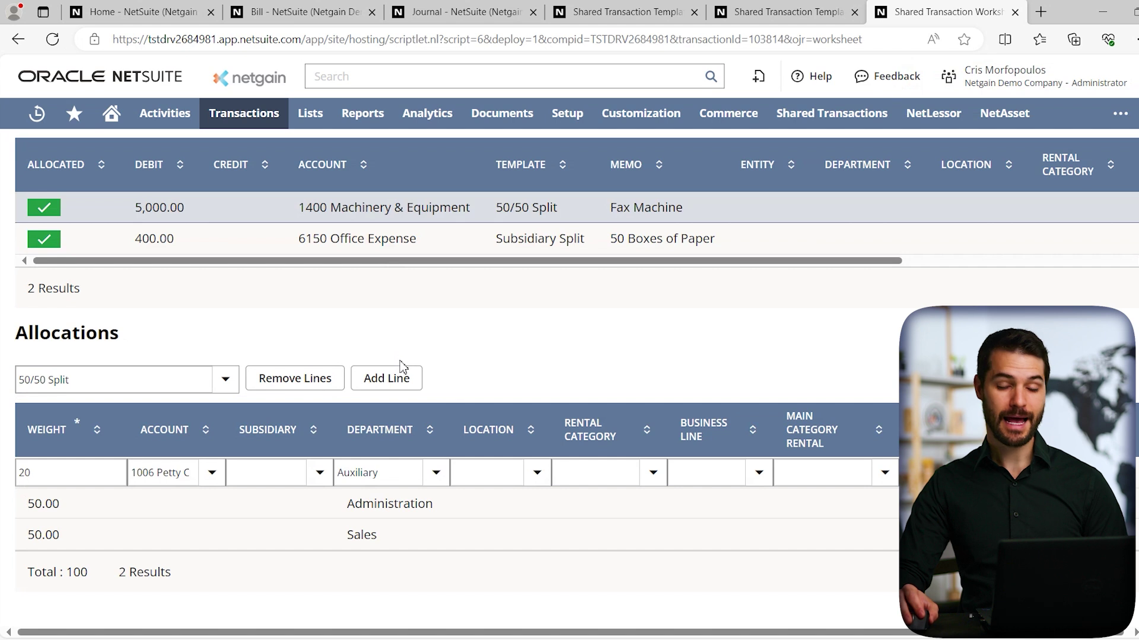
pyautogui.click(393, 252)
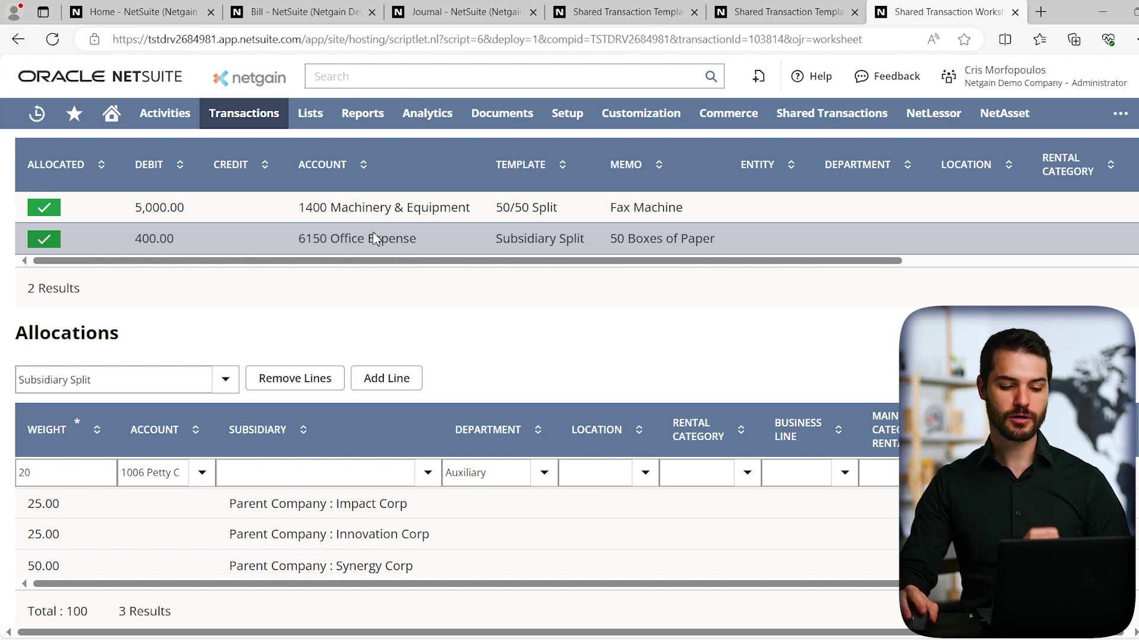
pyautogui.scroll(5, 374, 235)
pyautogui.click(131, 191)
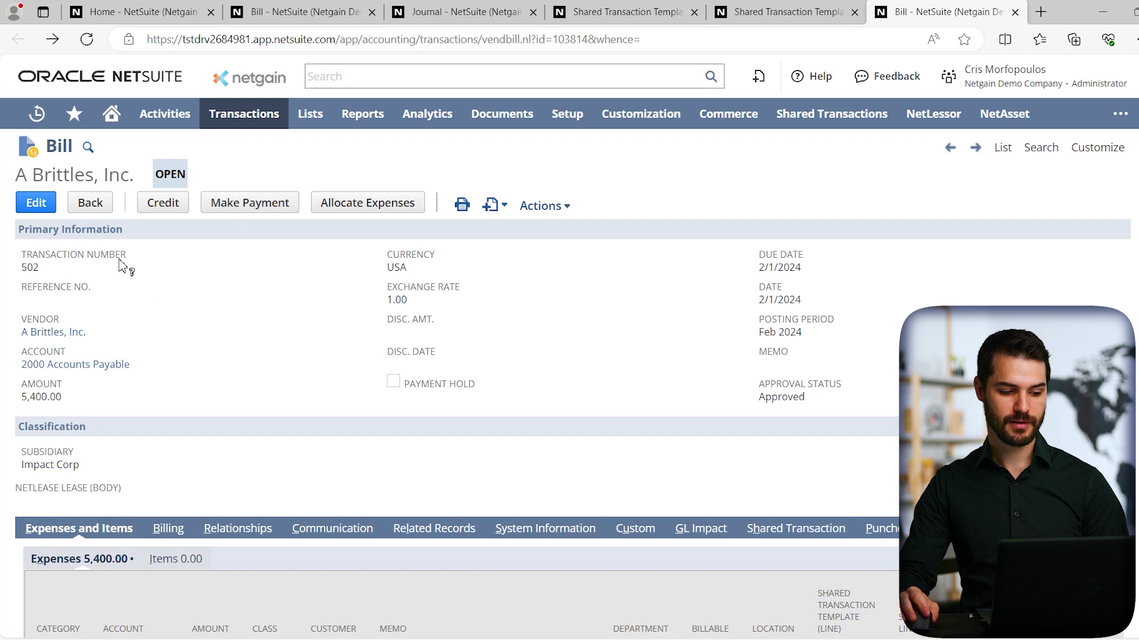
# Edit the bill and set the Fax Machine line's Shared Transaction Subsidiary (1:1) to Parent Company : Impact Corp.
pyautogui.click(51, 209)
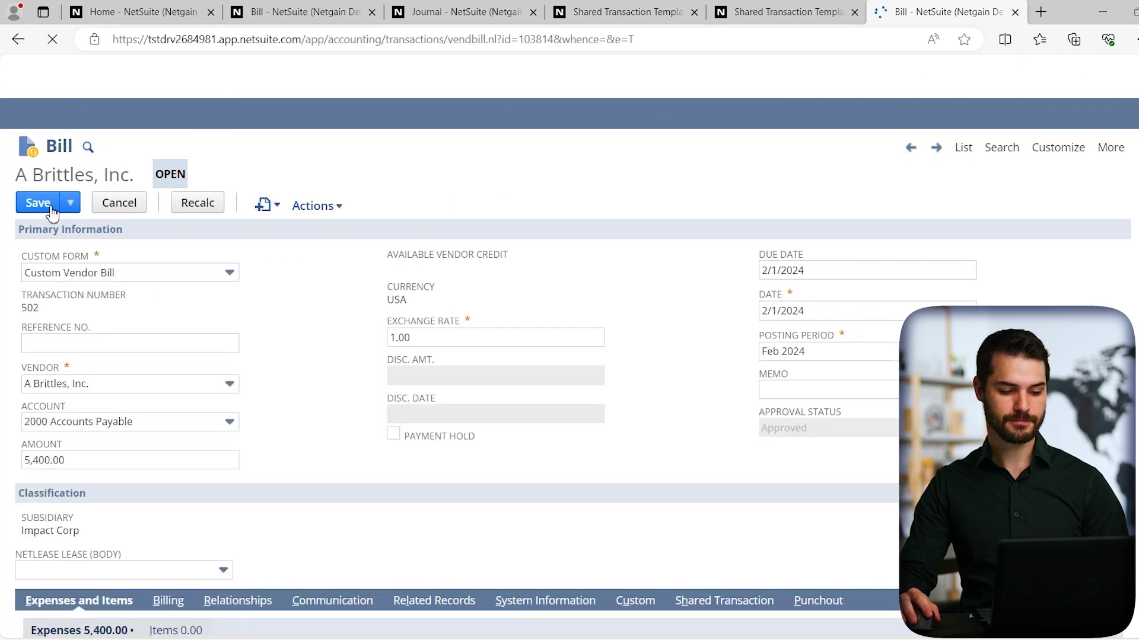
pyautogui.scroll(-5, 377, 386)
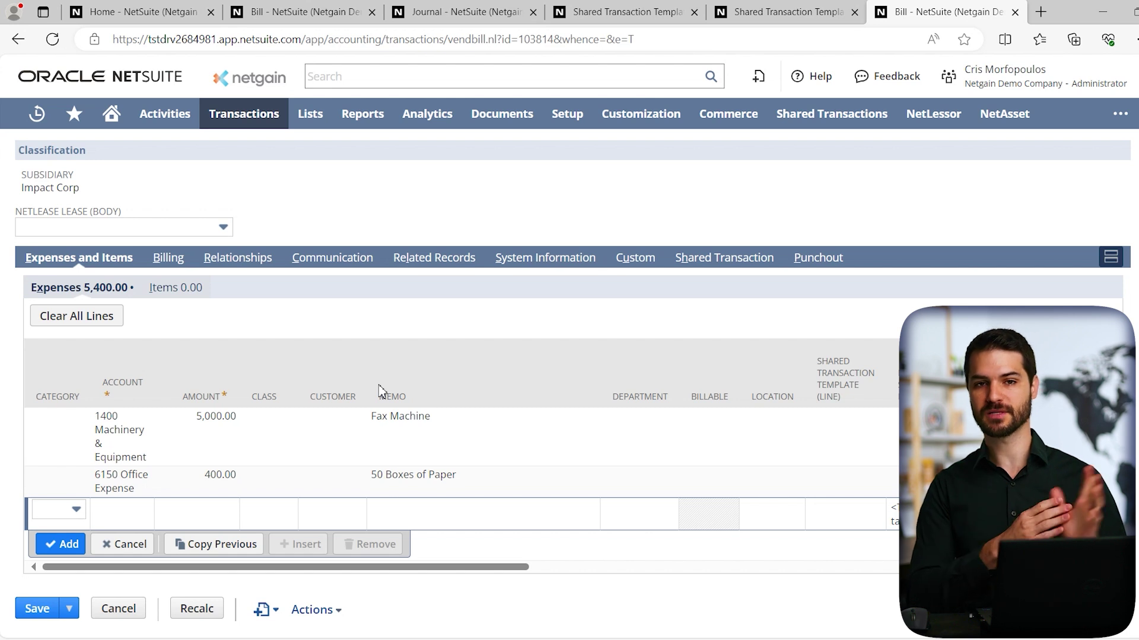
pyautogui.moveTo(215, 569); pyautogui.dragTo(848, 567)
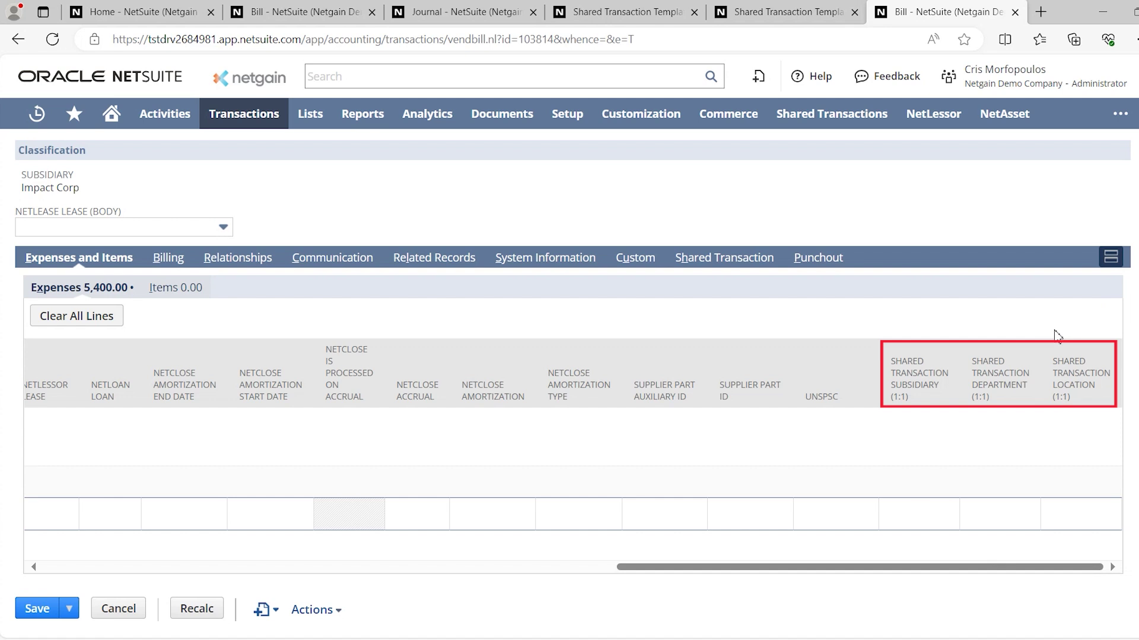
pyautogui.click(922, 433)
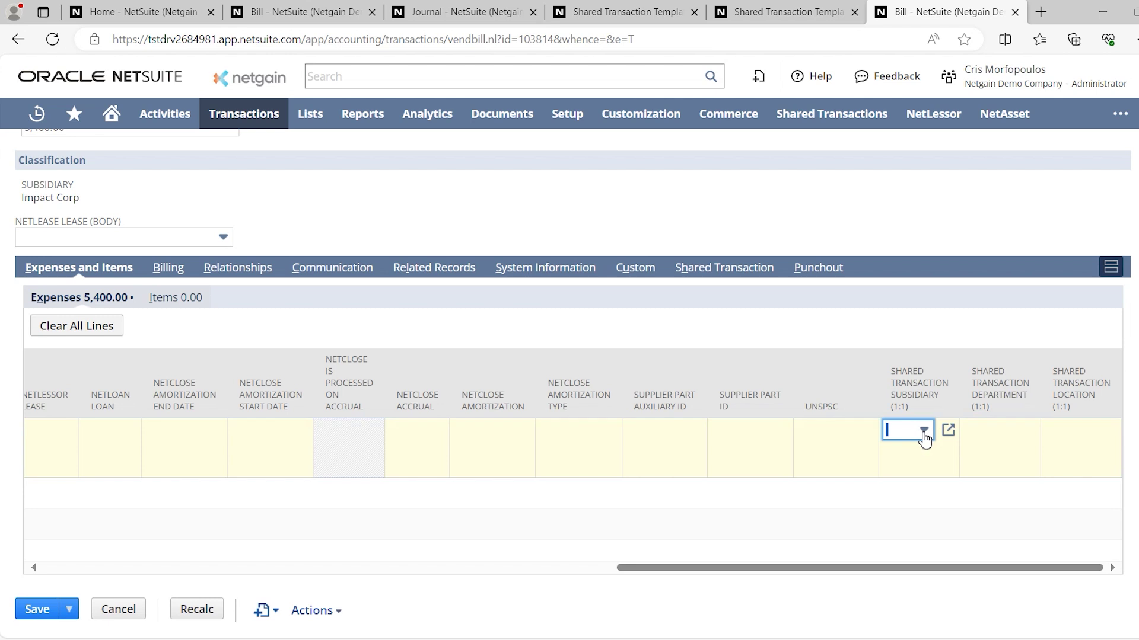
pyautogui.click(923, 433)
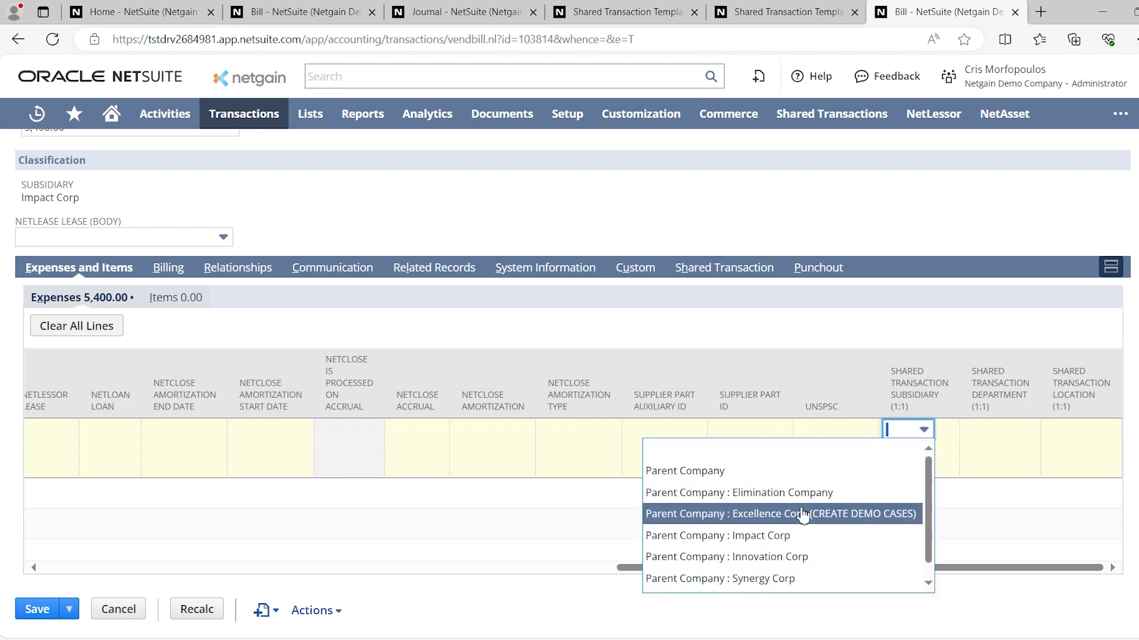
pyautogui.click(793, 536)
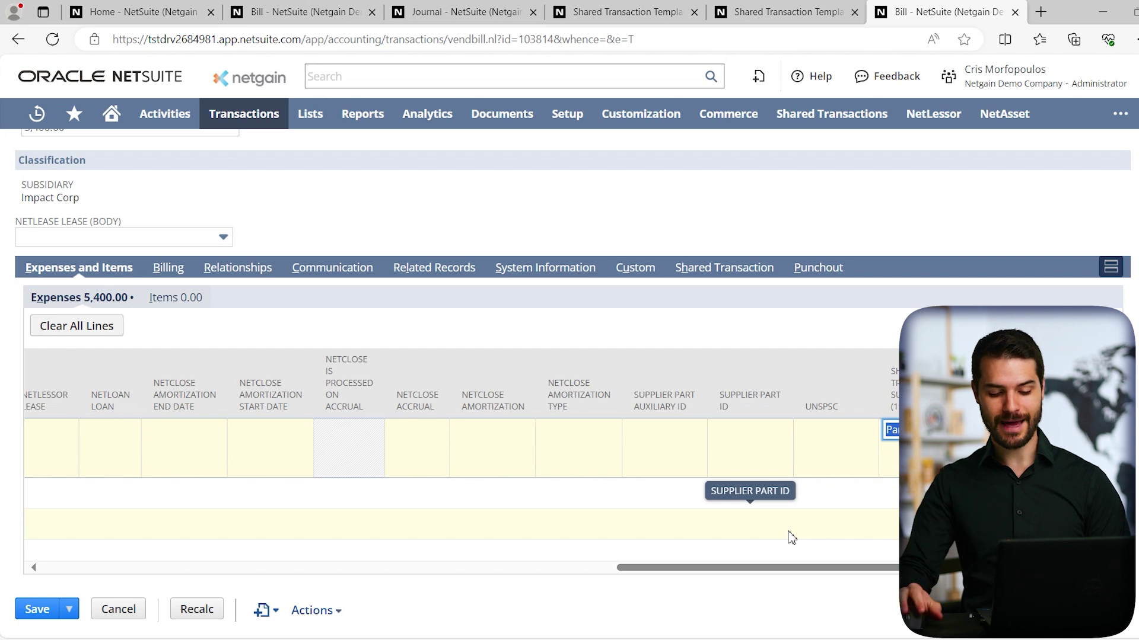
# Discard the bill edits, open the Shared Transactions System Setup, and review its settings and Sourcing list.
pyautogui.moveTo(789, 568); pyautogui.dragTo(203, 566)
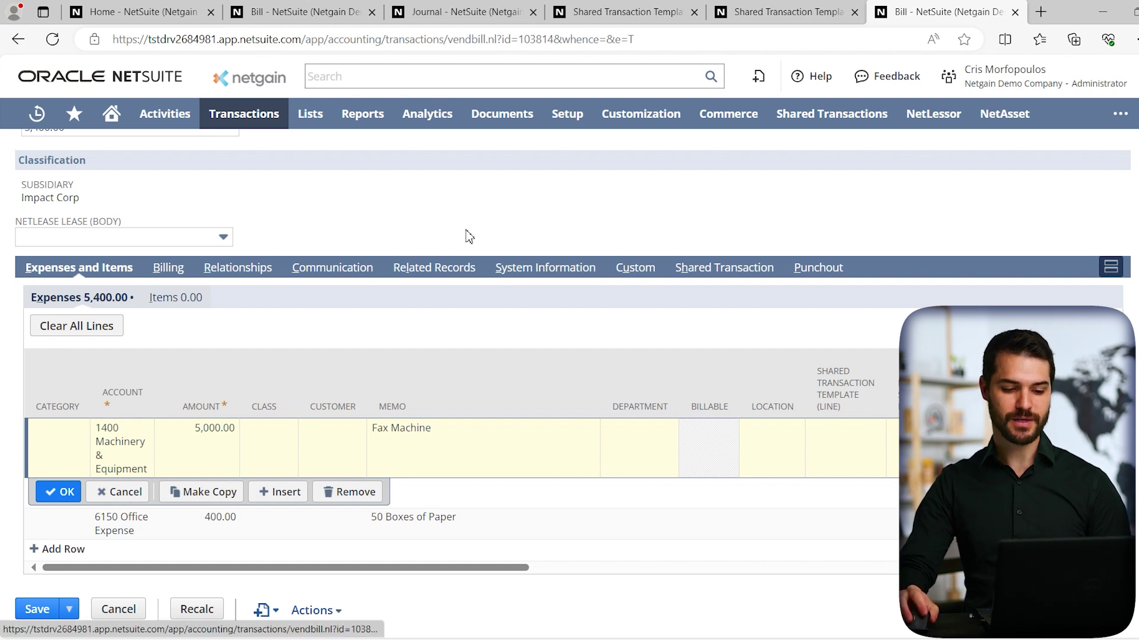
pyautogui.moveTo(804, 118)
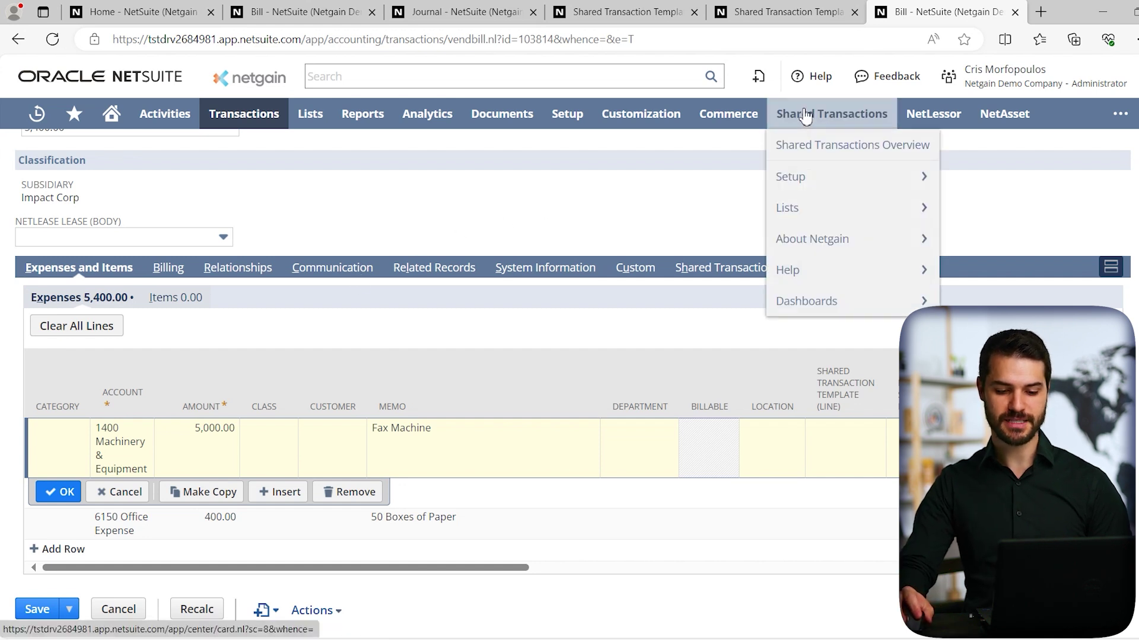
pyautogui.moveTo(808, 186)
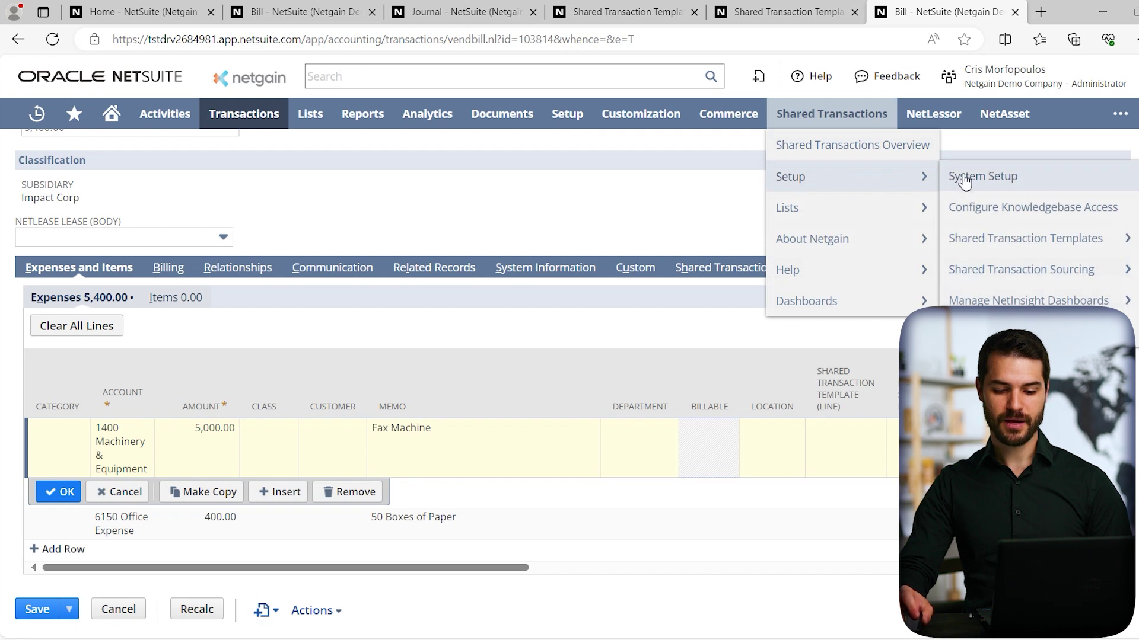
pyautogui.click(987, 179)
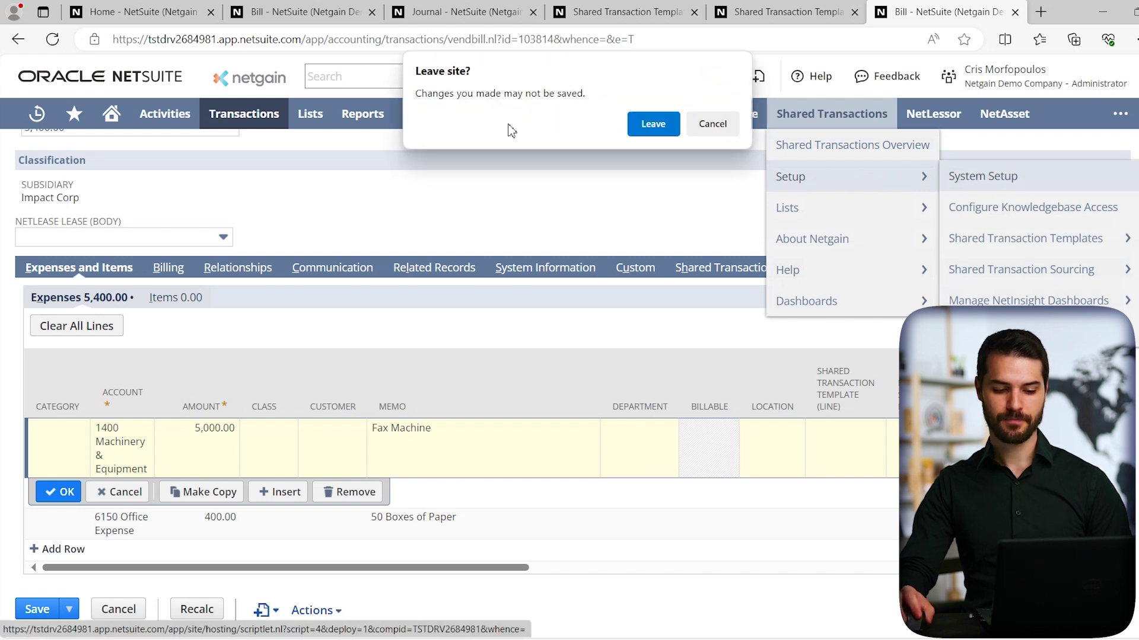
pyautogui.click(653, 124)
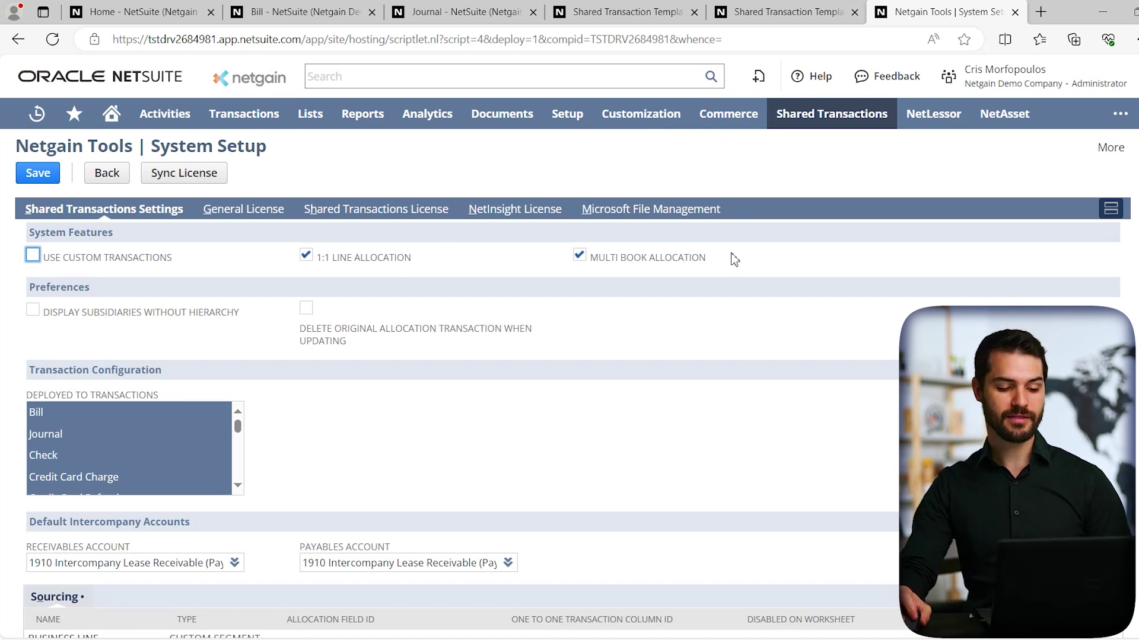
pyautogui.scroll(-4, 661, 343)
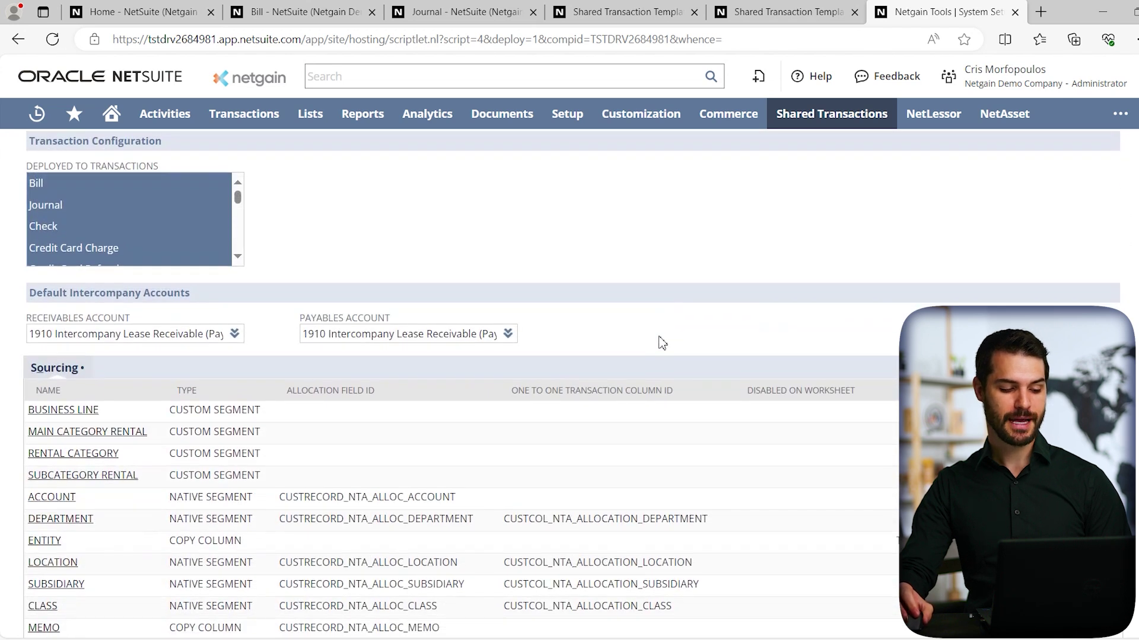